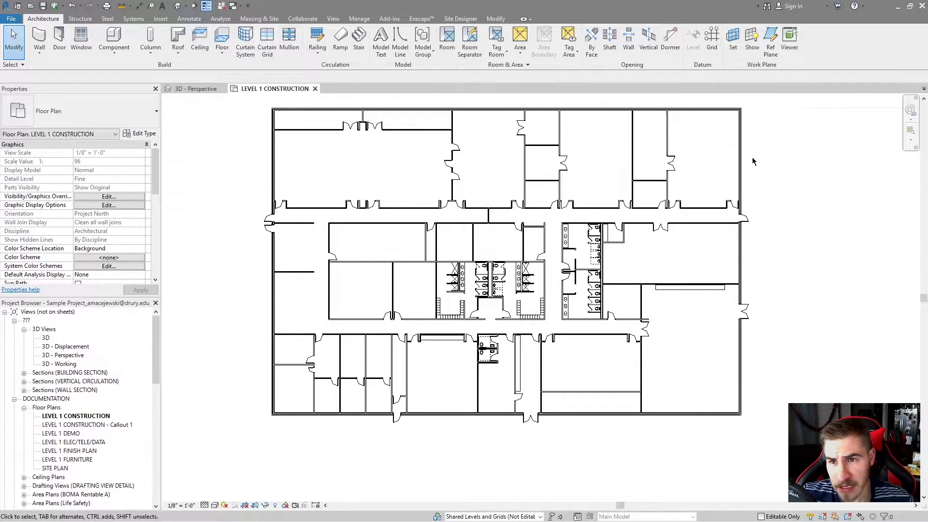
Open the work plane settings and show the current LEVEL 1 work plane, declining the search through closed views.
left_click(733, 38)
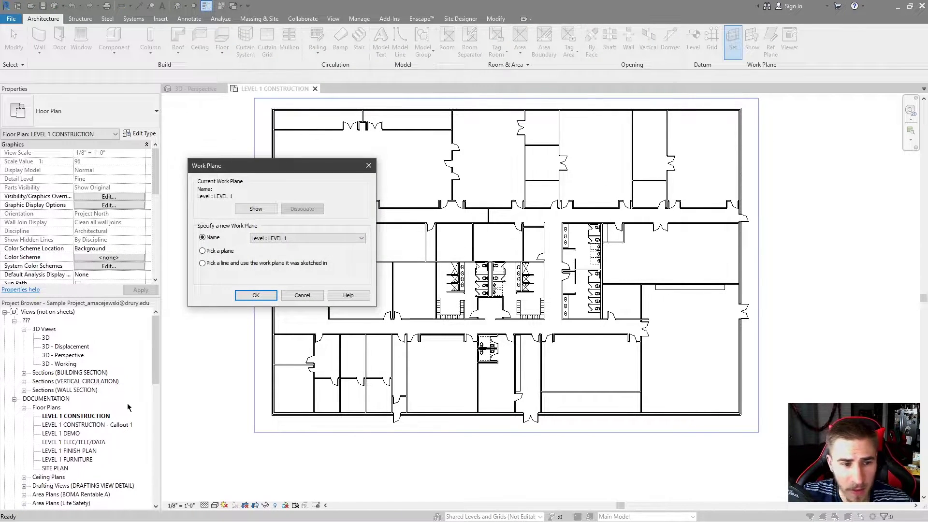
left_click(256, 210)
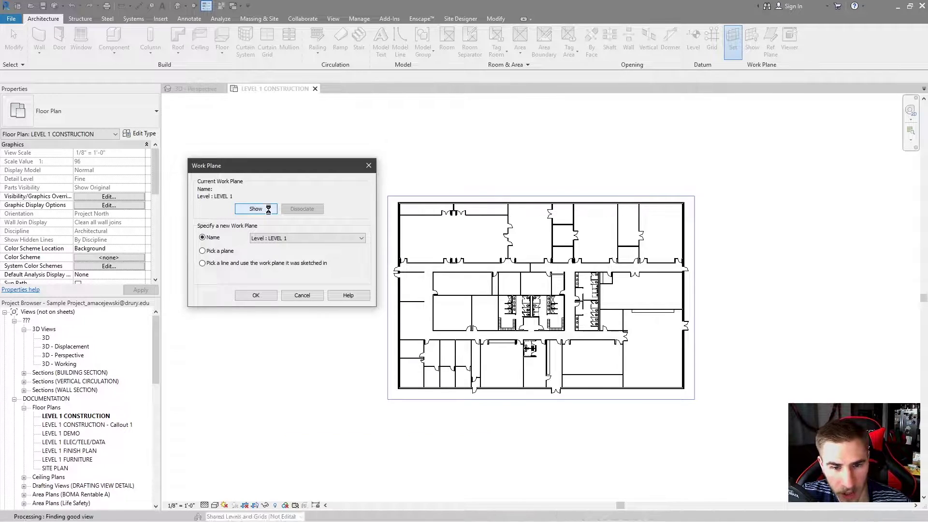
left_click(257, 210)
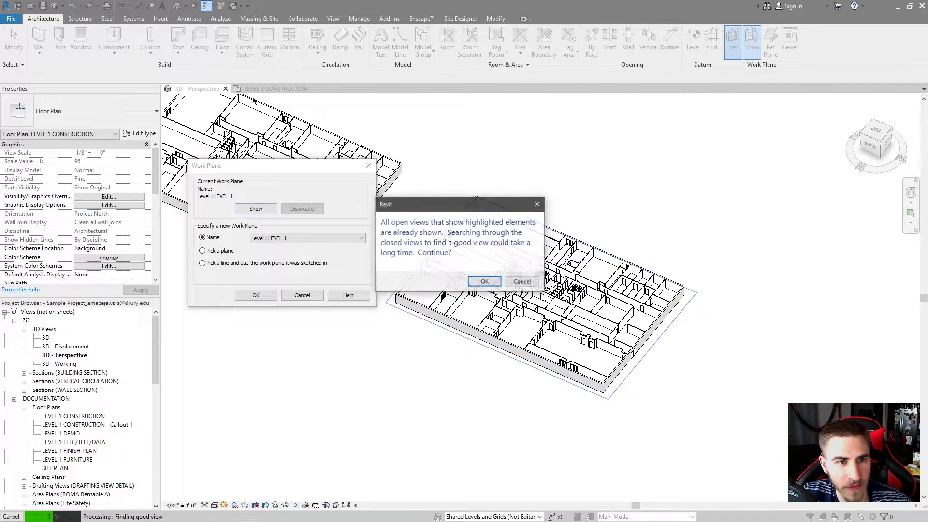
left_click(521, 282)
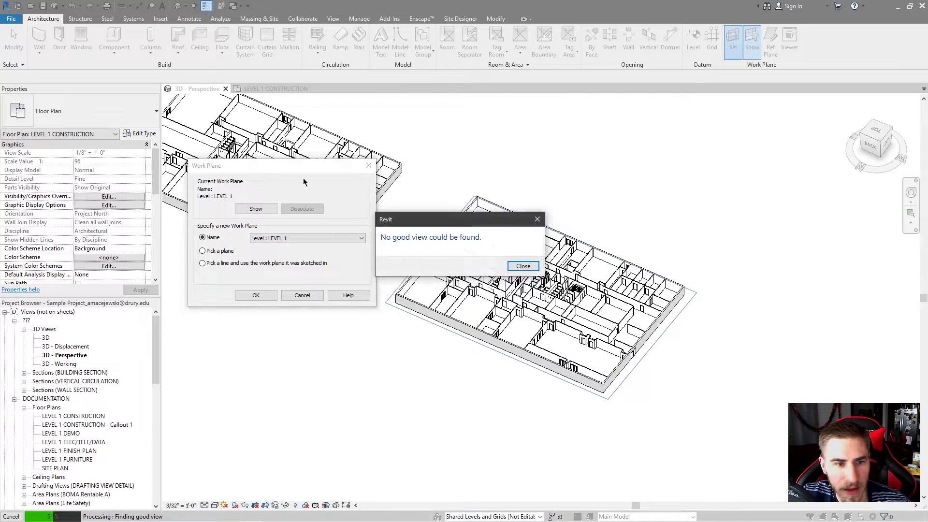
left_click(522, 267)
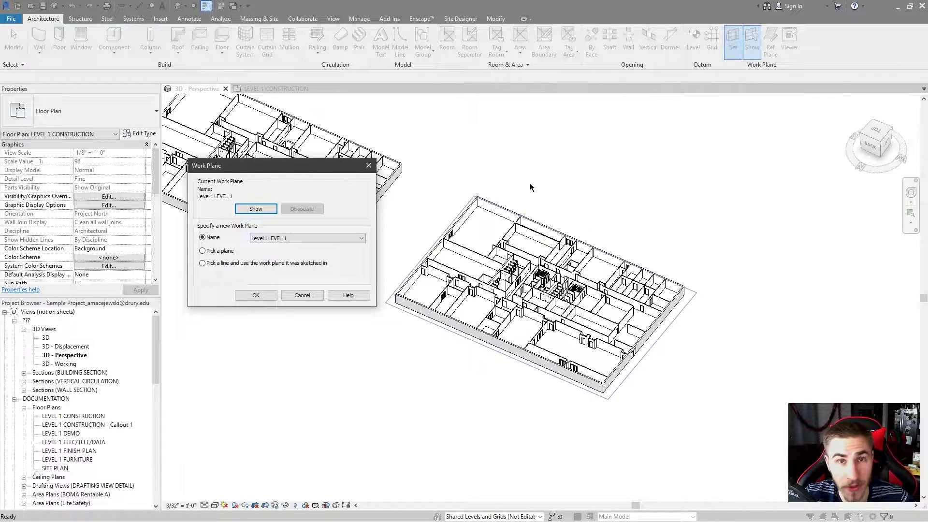
Review the named planes and picking methods for a new work plane, and confirm Level : LEVEL 1.
left_click(257, 238)
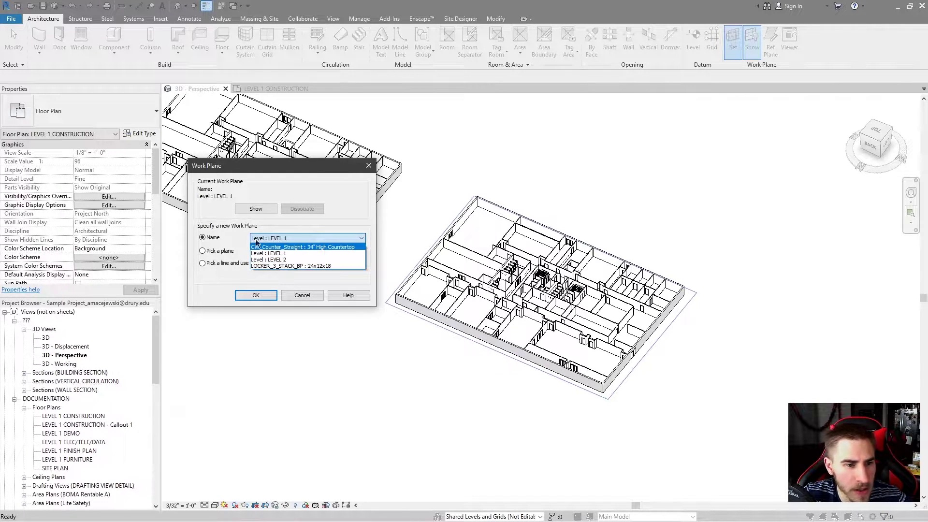
left_click(269, 239)
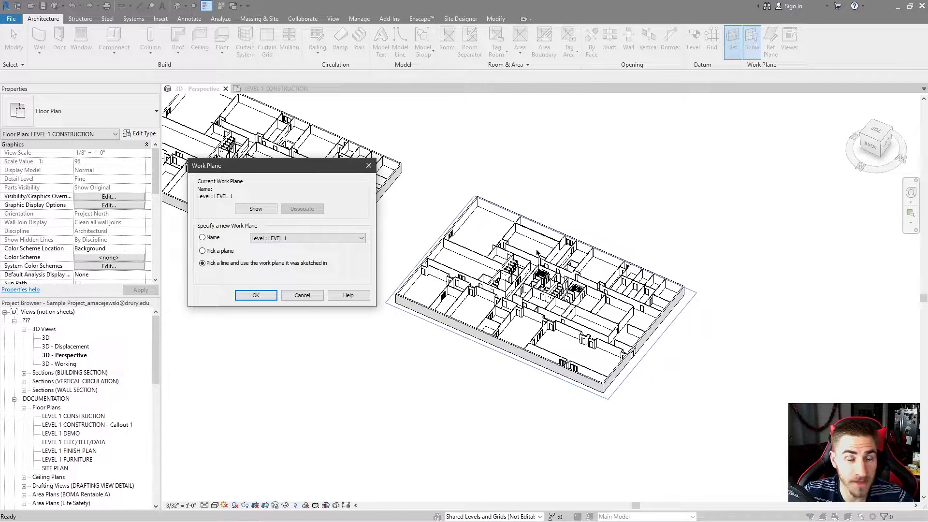
left_click(218, 238)
left_click(343, 238)
left_click(341, 237)
left_click(256, 295)
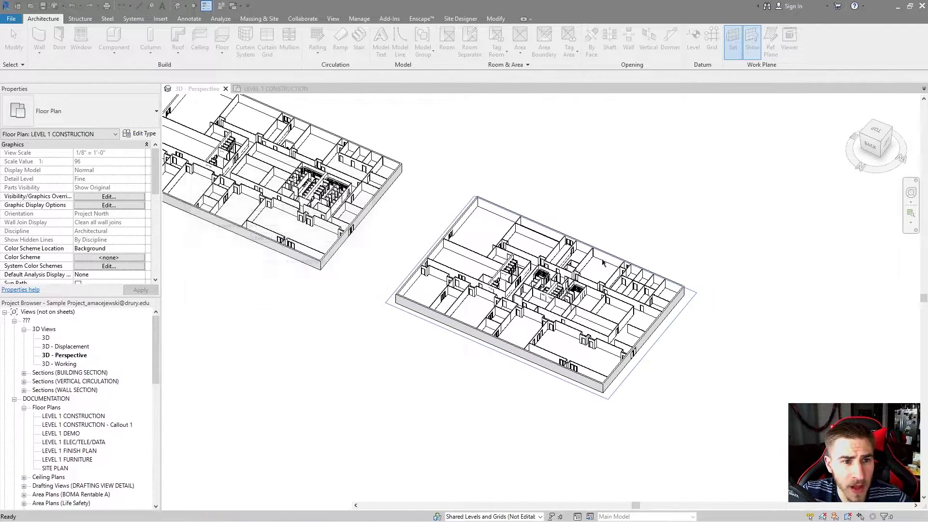
Check the LEVEL 1 CONSTRUCTION floor plan and hide the work plane grid in the 3D - Perspective view.
left_click(282, 91)
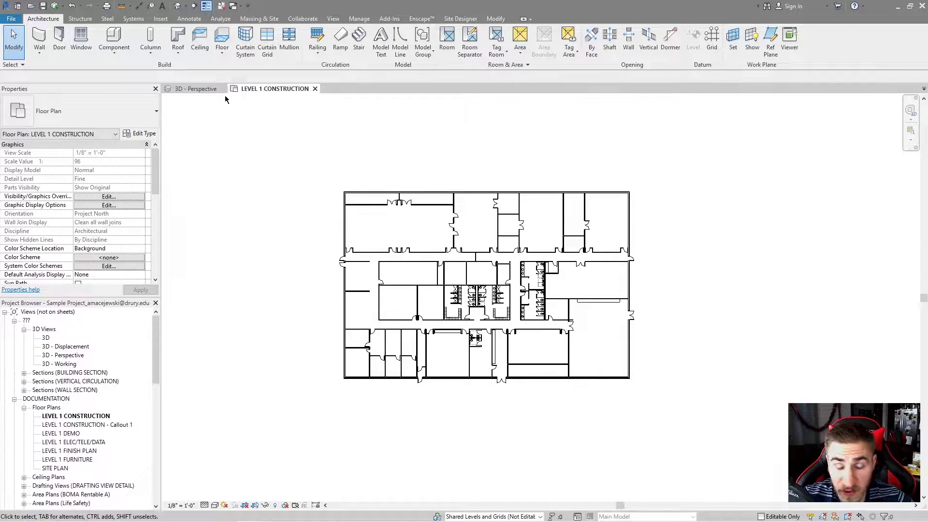
left_click(193, 89)
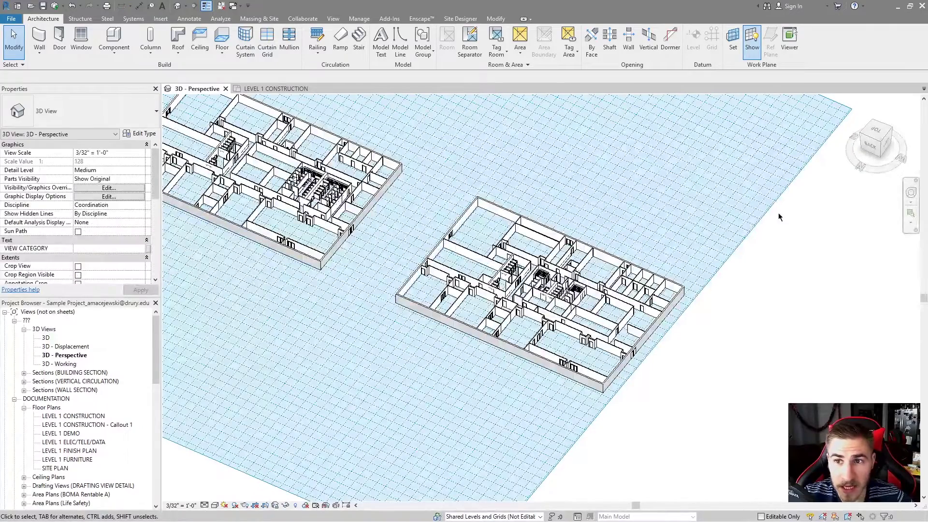
left_click(753, 40)
scroll(532, 205, "up", 2)
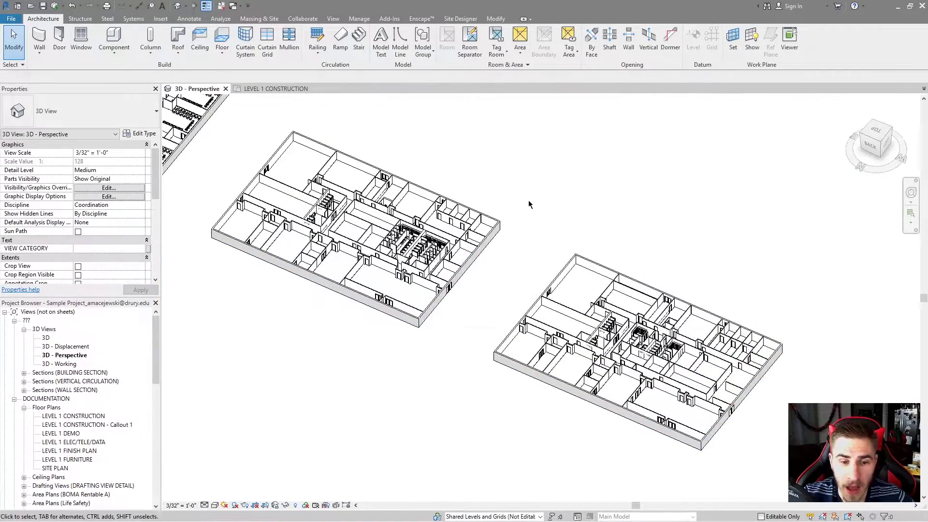
scroll(556, 314, "down", 3)
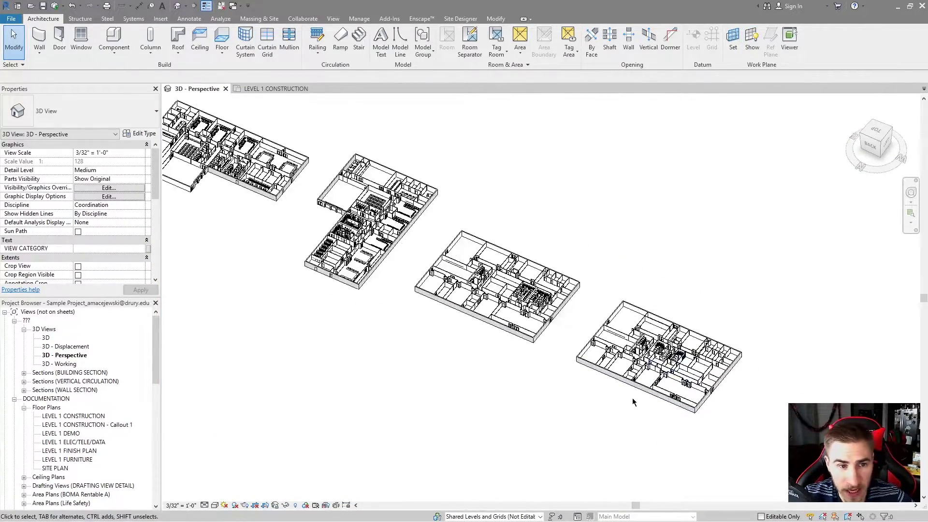
scroll(706, 440, "up", 2)
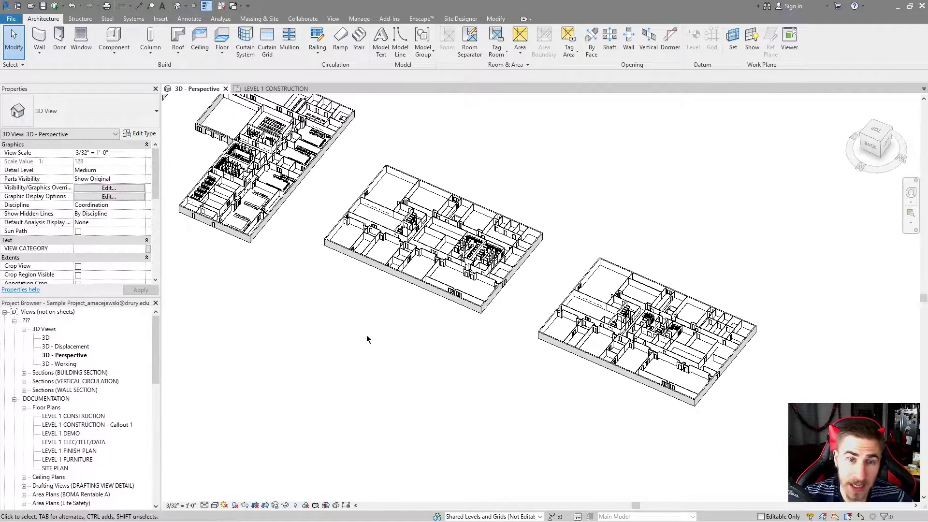
Show the LEVEL 1 work plane grid across the buildings in the 3D - Perspective view.
left_click(753, 40)
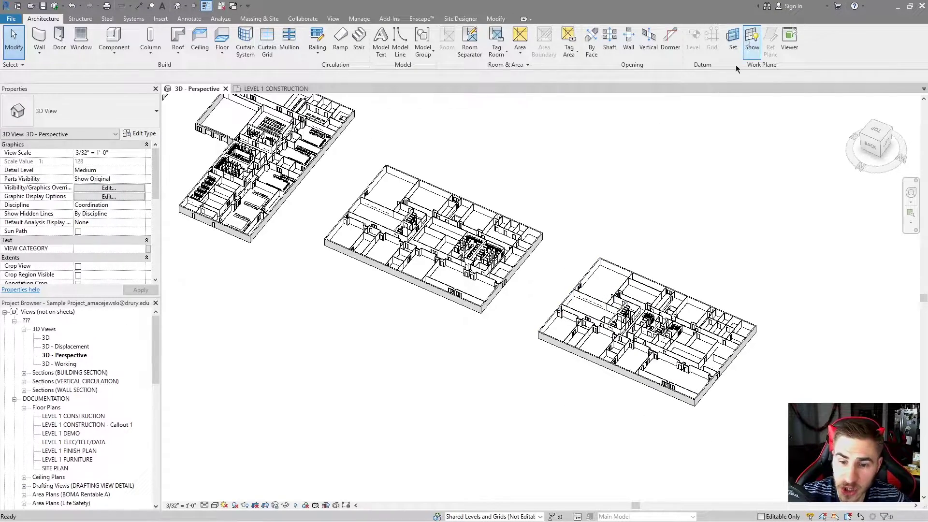
middle_click_drag(599, 212, 647, 219, "shift")
middle_click_drag(497, 362, 648, 264)
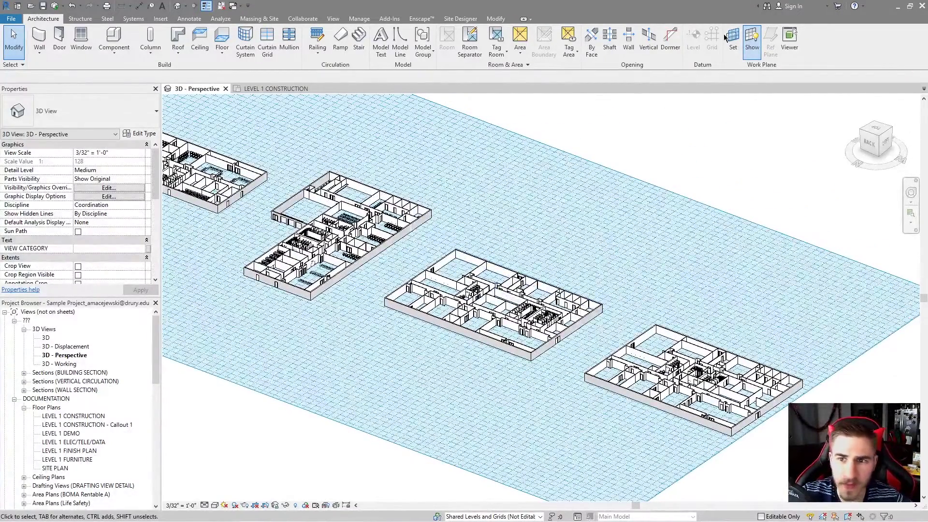
Set the work plane to Level : LEVEL 2.
left_click(730, 54)
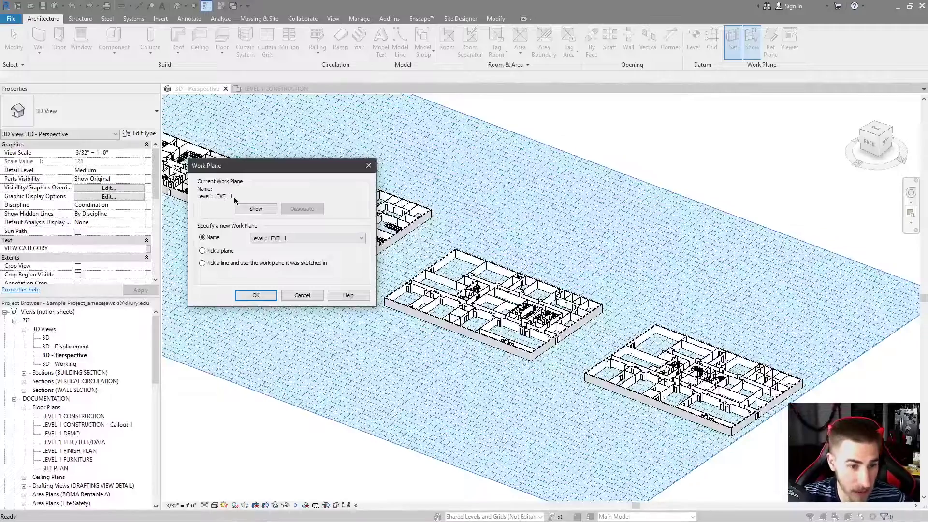
left_click(305, 239)
left_click(294, 262)
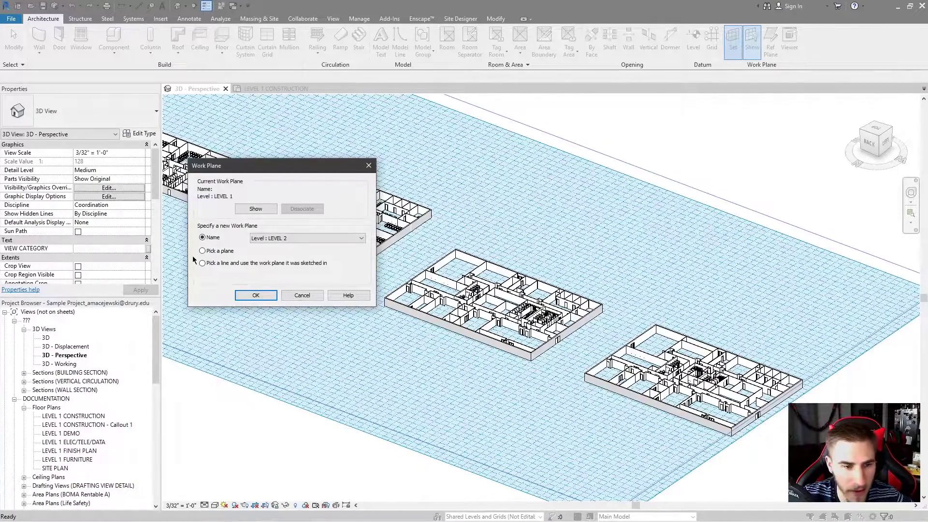
left_click(256, 295)
left_click(761, 192)
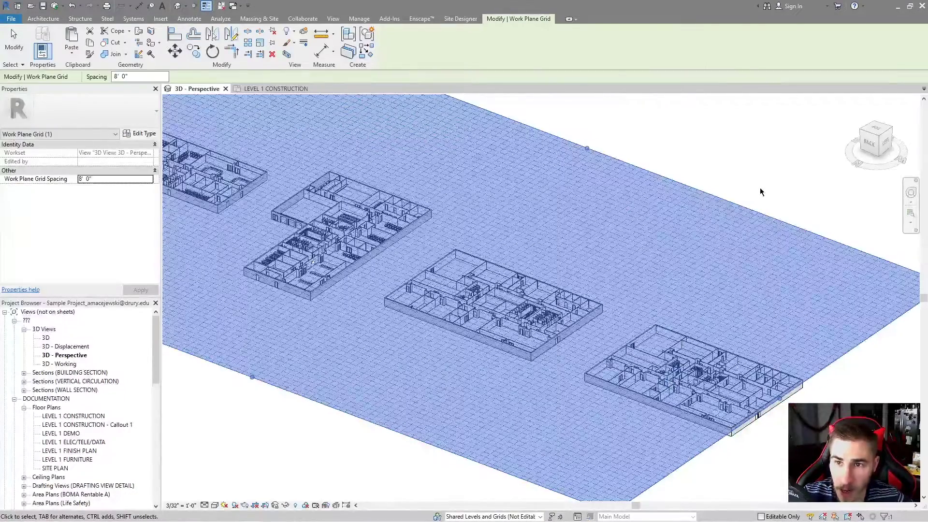
key("Escape")
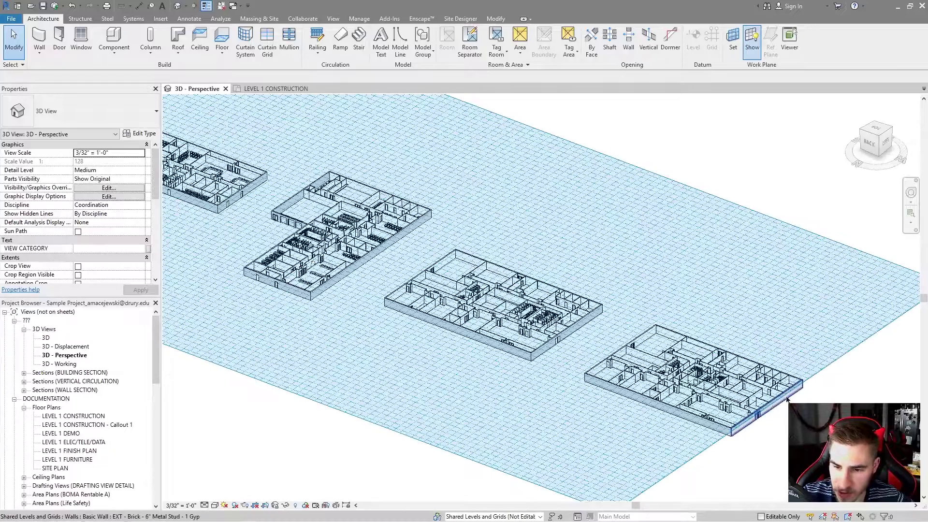
Hide the LEVEL 2 work plane grid in 3D and check the current work plane in its settings without changing it.
scroll(778, 405, "up", 5)
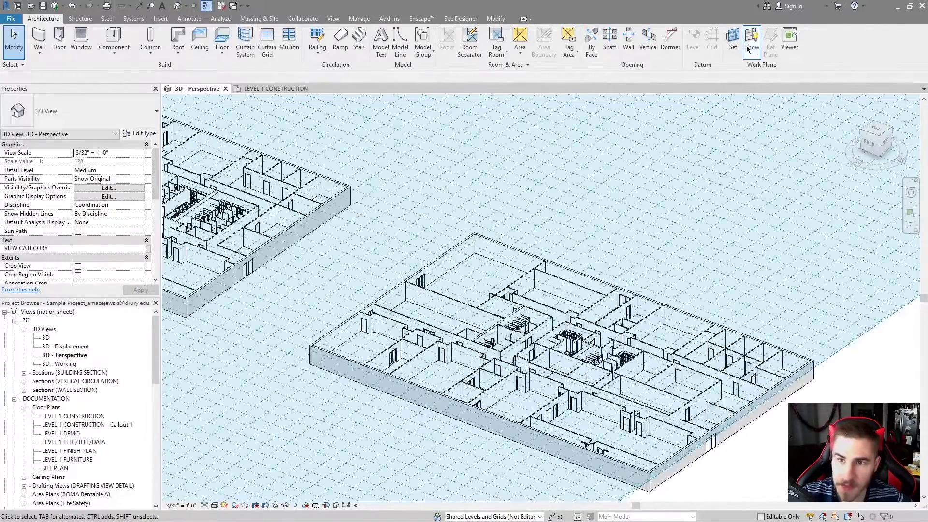
left_click(748, 48)
scroll(625, 209, "down", 2)
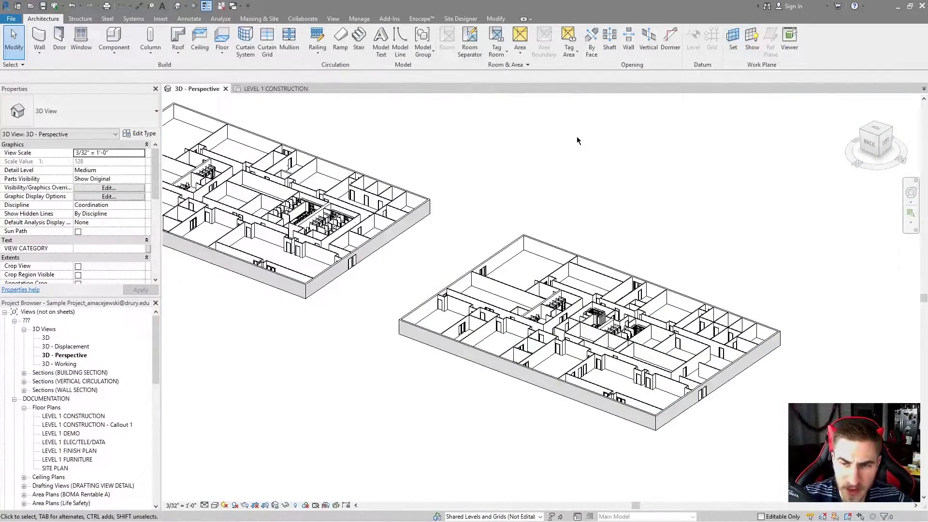
scroll(561, 148, "up", 1)
left_click(734, 41)
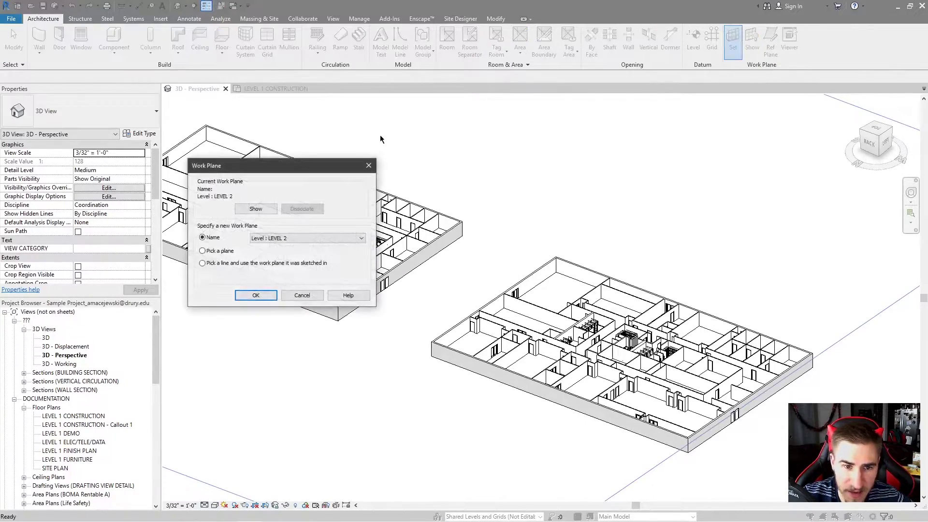
left_click(368, 165)
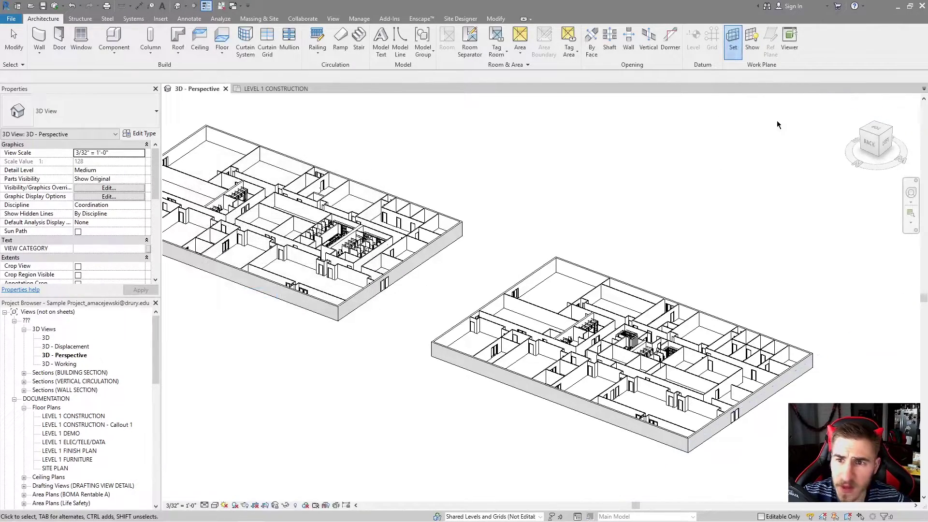
Show the LEVEL 2 work plane grid in 3D again and inspect it against the tops of the buildings.
left_click(753, 49)
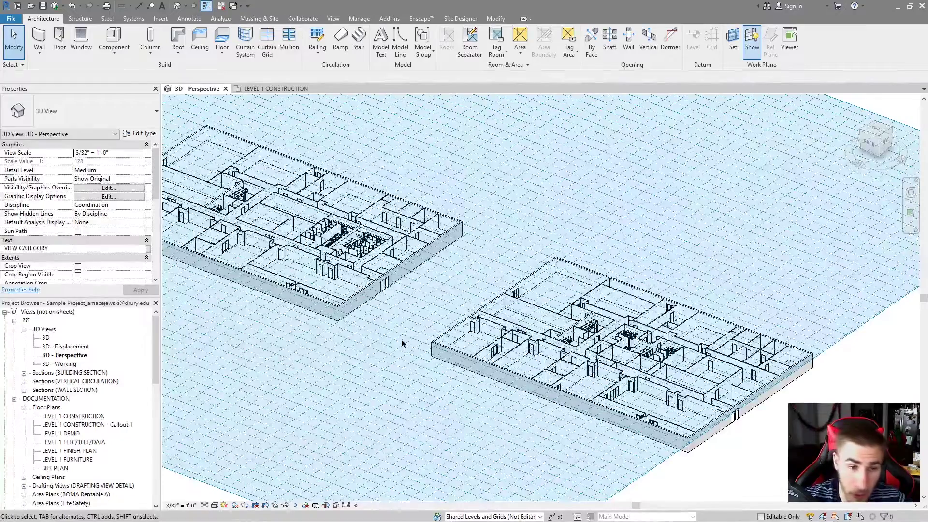
scroll(402, 343, "down", 5)
middle_click_drag(532, 377, 466, 339, "shift")
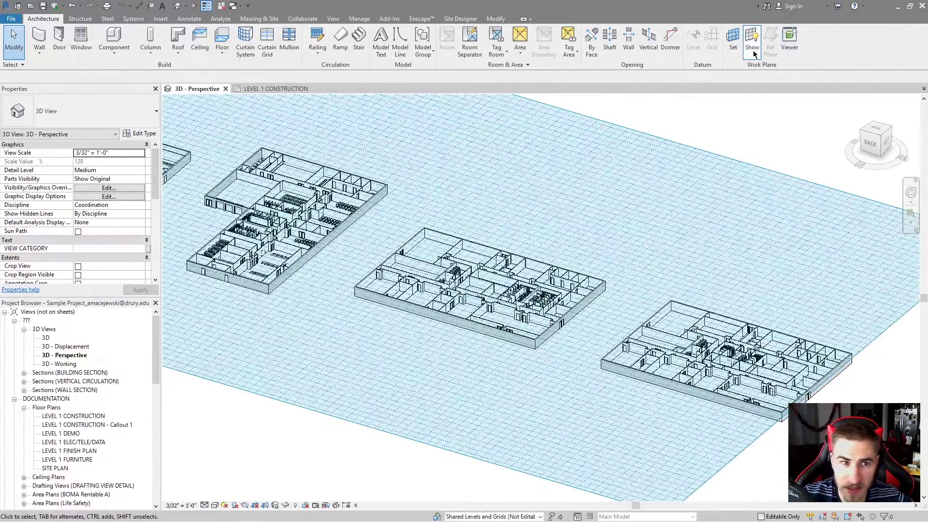
Open the LEVEL 1 CONSTRUCTION floor plan and show its work plane.
left_click(753, 48)
left_click(270, 88)
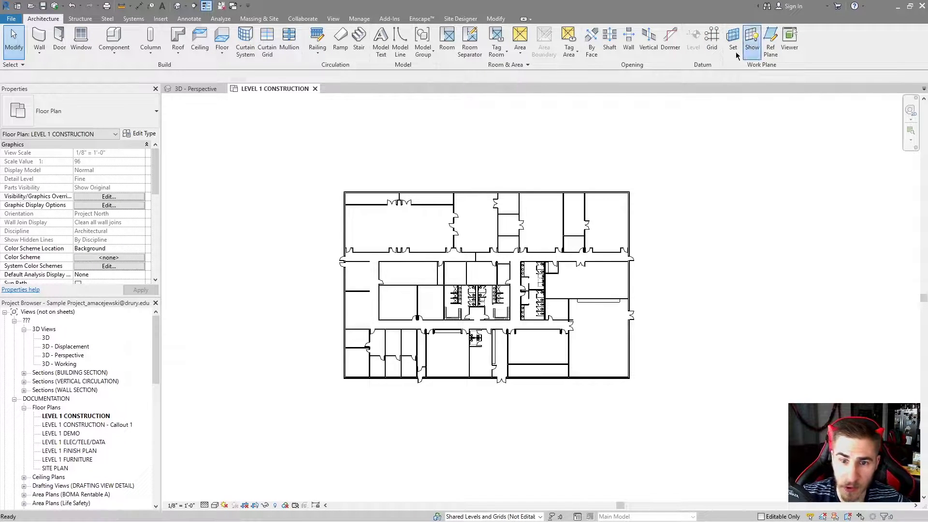
left_click(753, 44)
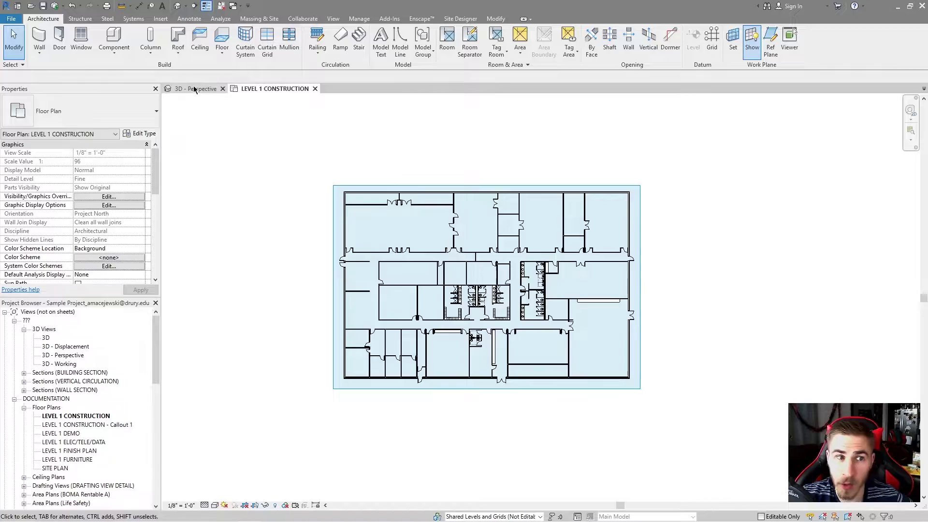
Hide the work plane in both the 3D - Perspective view and the LEVEL 1 CONSTRUCTION floor plan.
left_click(195, 90)
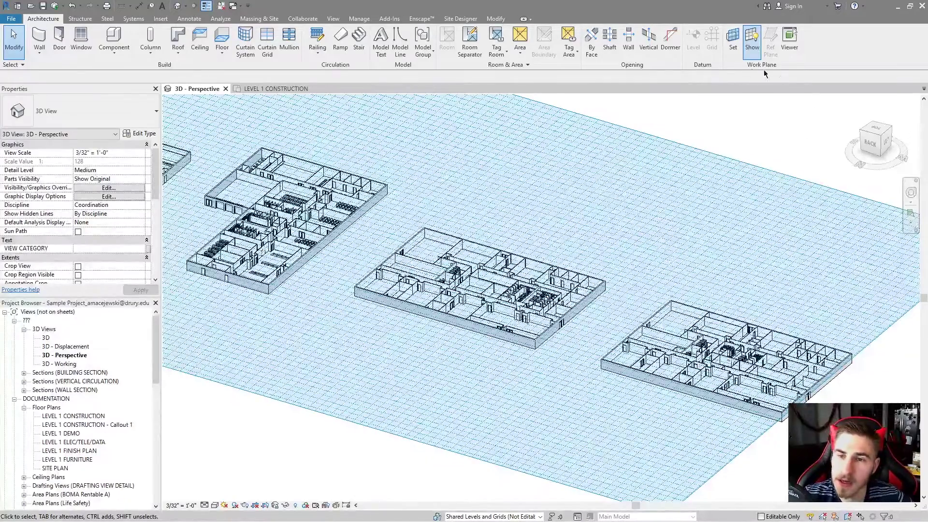
left_click(752, 41)
middle_click_drag(624, 331, 606, 317)
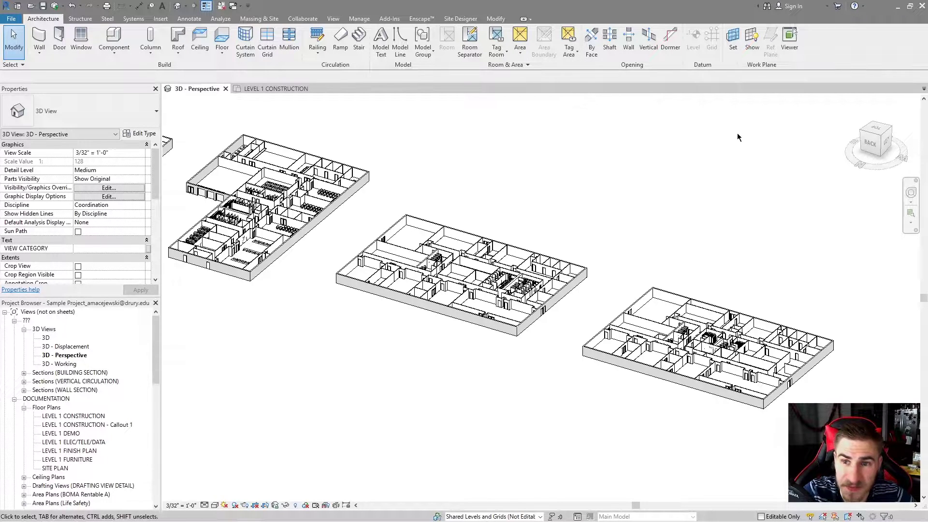
left_click(733, 40)
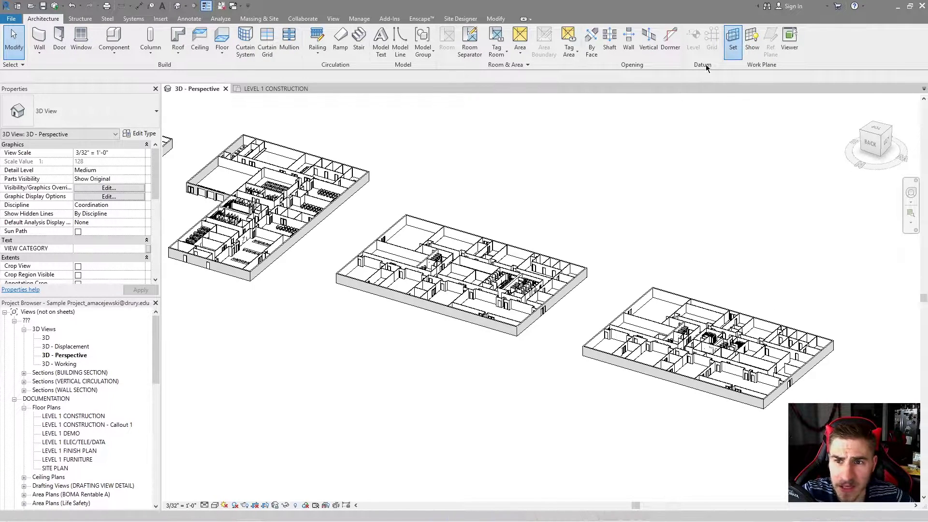
left_click(312, 294)
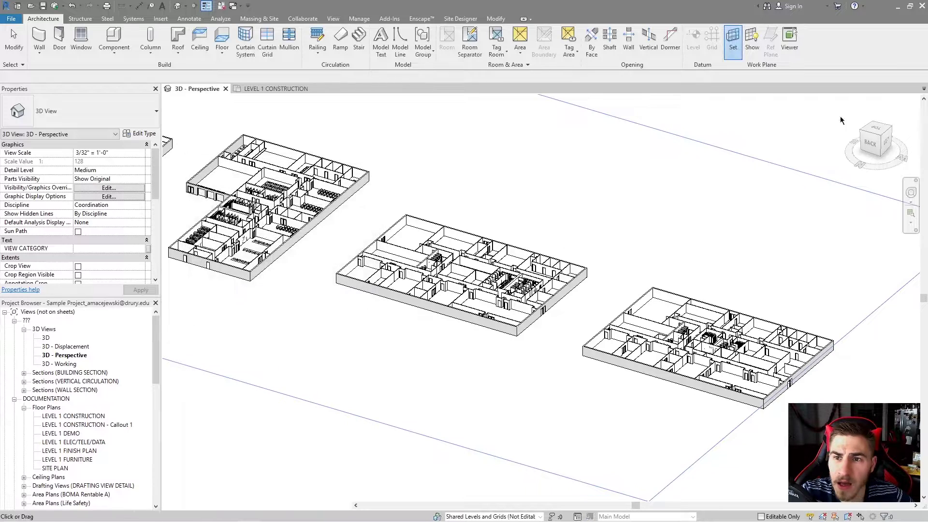
left_click(290, 88)
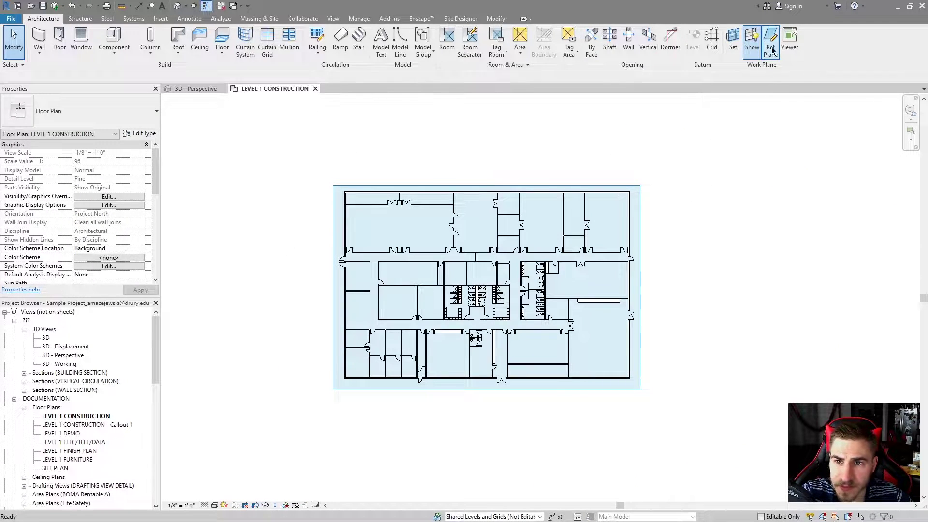
left_click(752, 40)
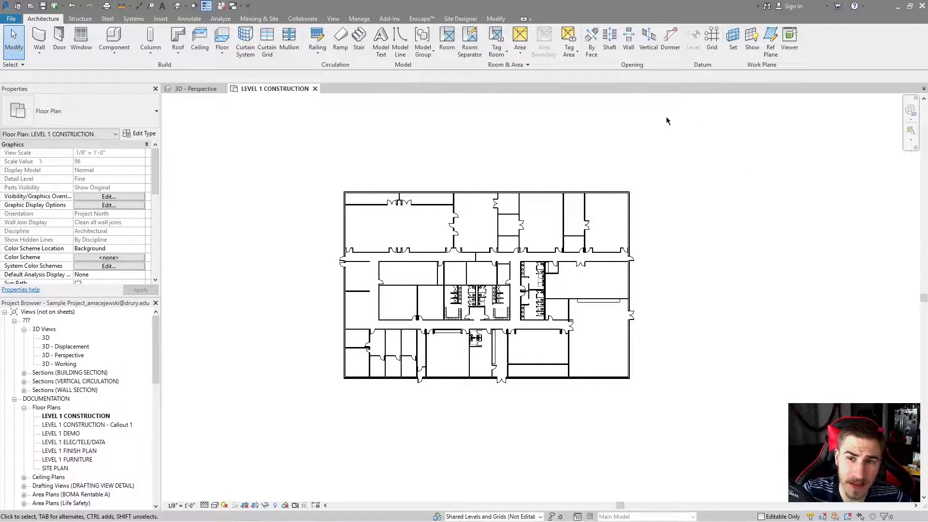
Draw a horizontal reference plane below the building in the LEVEL 1 CONSTRUCTION floor plan, extending past its lower-right corner.
left_click(771, 40)
left_click(503, 382)
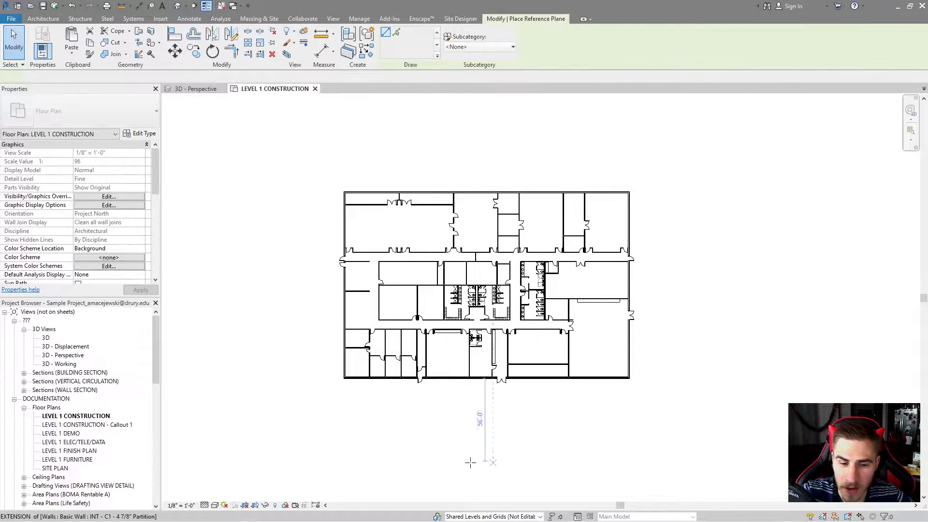
left_click(450, 449)
left_click(762, 450)
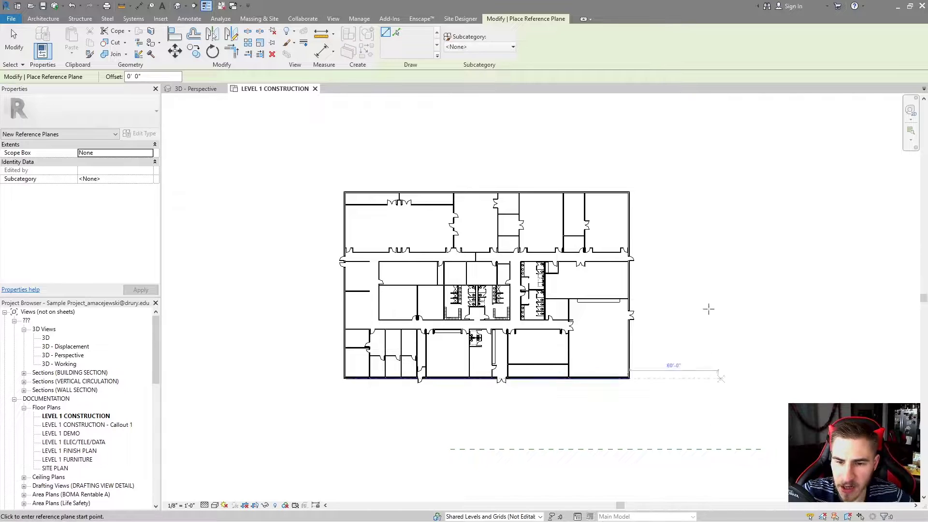
Draw a vertical reference plane crossing the horizontal one beyond the building's lower-right corner, and a 45-degree diagonal reference plane crossing both.
left_click(694, 308)
left_click(694, 493)
left_click(719, 371)
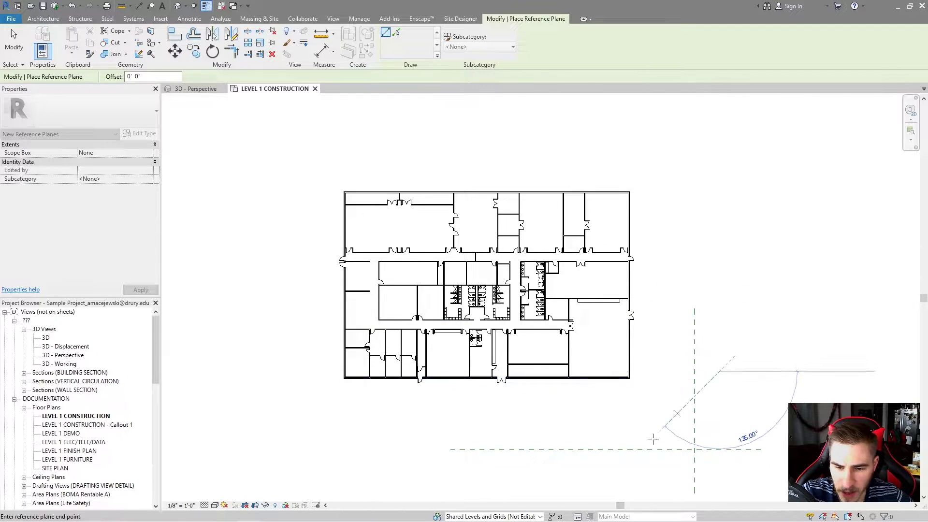
left_click(624, 470)
key("Escape")
key("Escape")
middle_click_drag(737, 391, 748, 352)
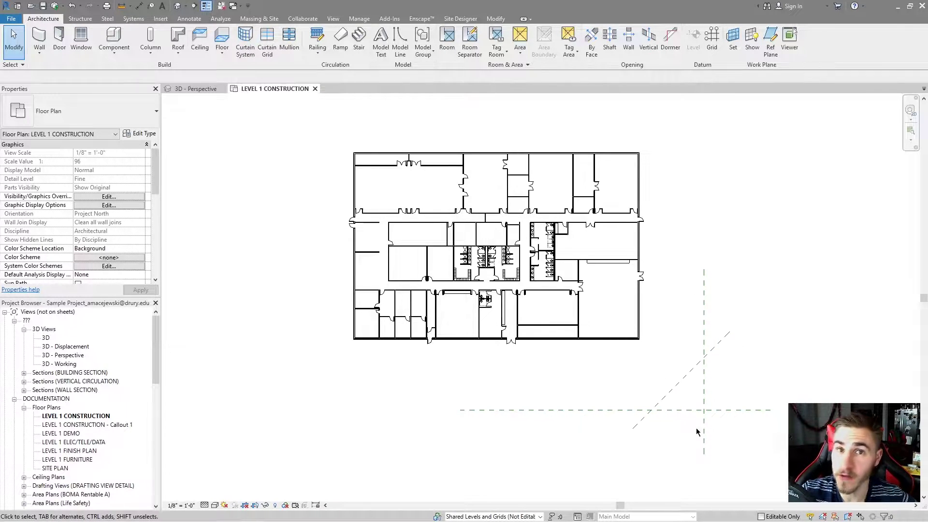
Set the work plane by picking the diagonal reference plane in the floor plan, and open the 3D view for it.
left_click(733, 39)
left_click(212, 250)
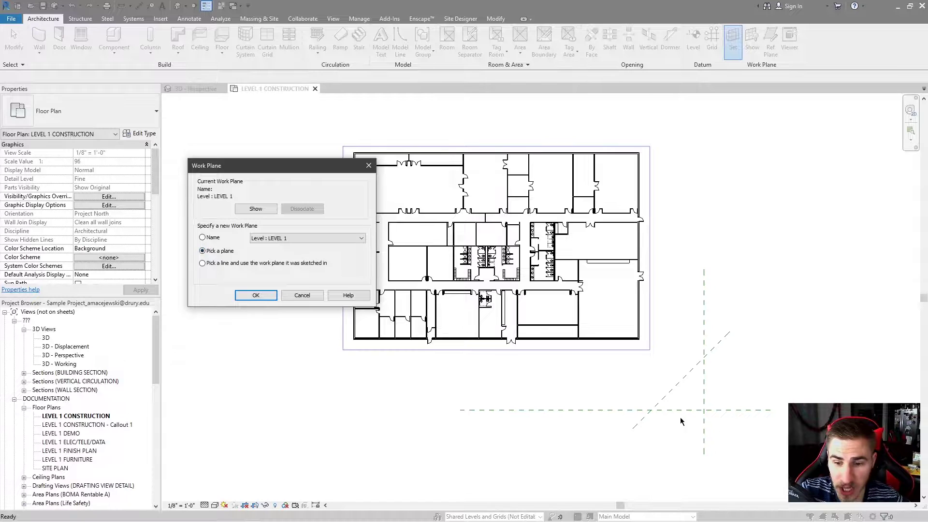
left_click(255, 295)
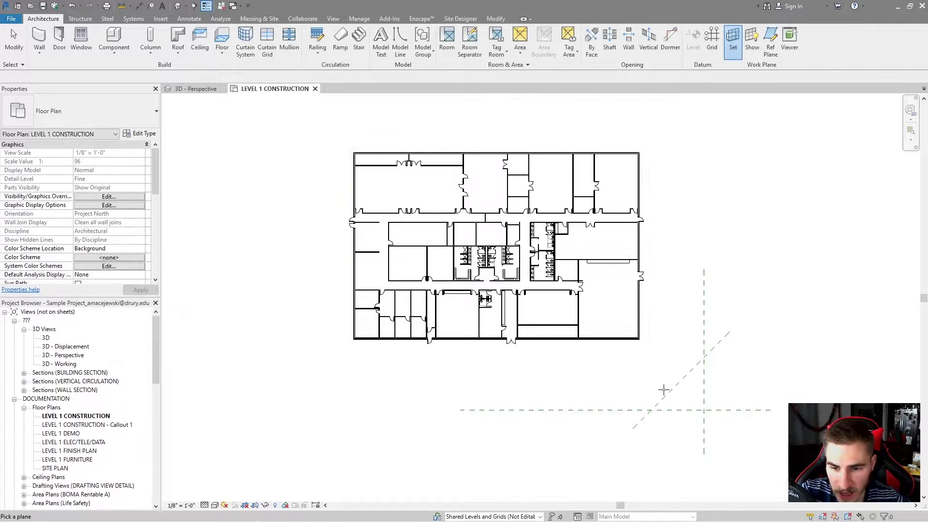
left_click(701, 360)
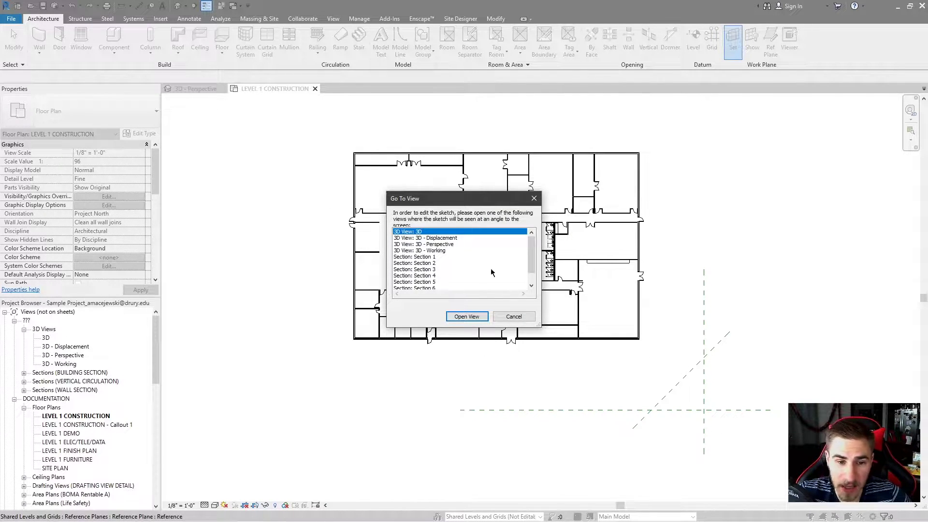
left_click(455, 317)
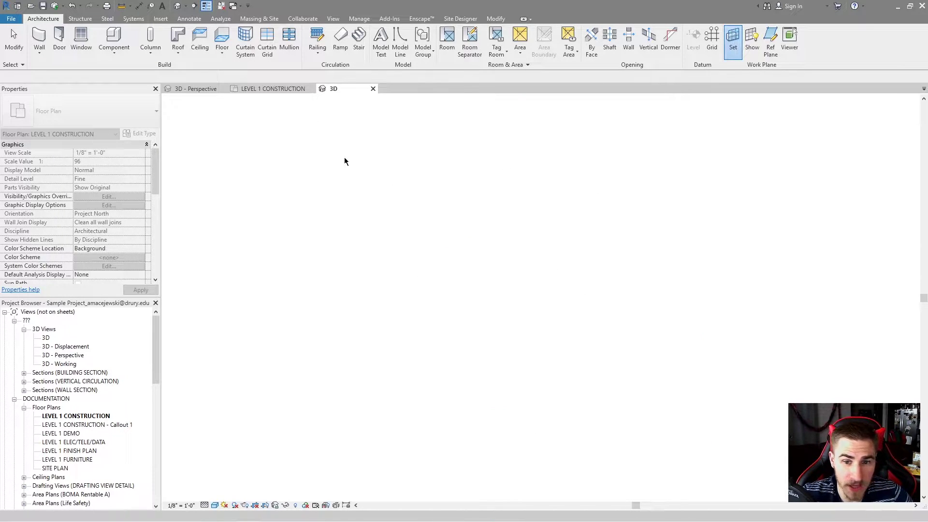
Inspect the diagonal work plane against the buildings in the 3D view, and close that view.
middle_click_drag(603, 317, 420, 256, "shift")
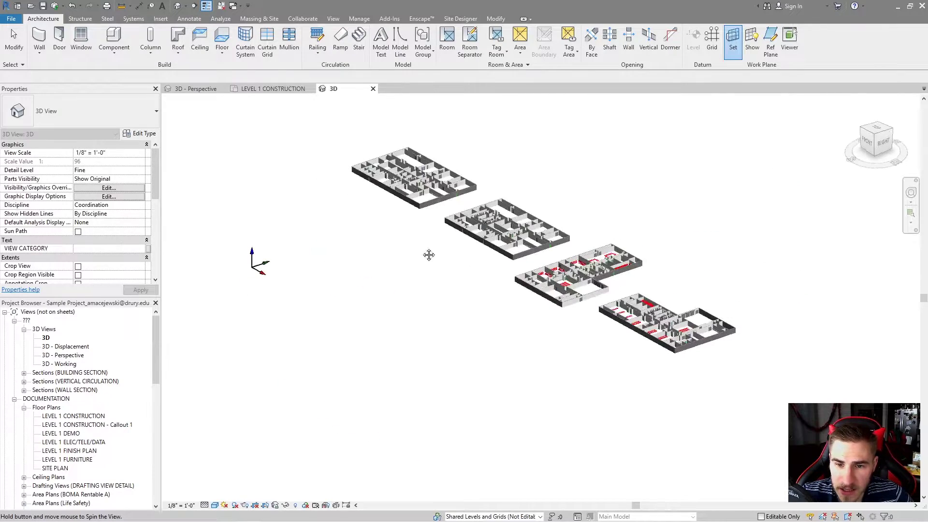
scroll(609, 271, "up", 4)
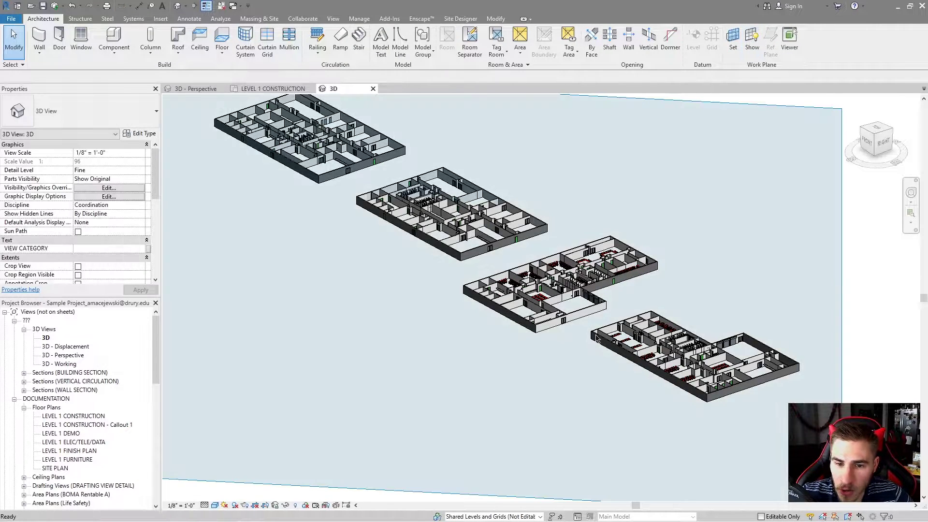
mouse_move(581, 200)
middle_mouse_down("shift")
mouse_move(643, 256)
mouse_move(584, 190)
mouse_move(717, 452)
mouse_move(731, 437)
mouse_move(700, 425)
mouse_move(664, 387)
mouse_move(404, 61)
middle_mouse_up("shift")
left_click(373, 88)
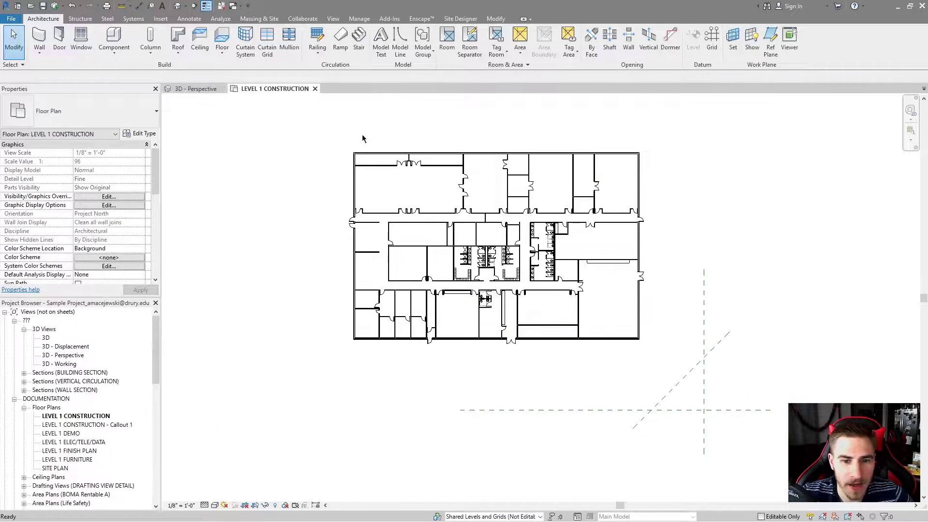
Review which named planes can be chosen as the floor plan's work plane, and cancel without setting one.
middle_click_drag(643, 377, 659, 380)
left_click(733, 39)
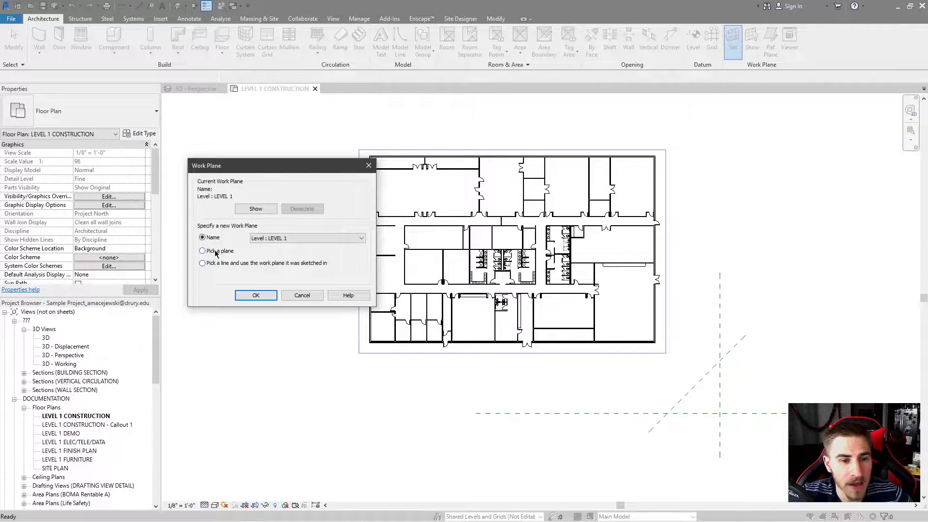
left_click(257, 240)
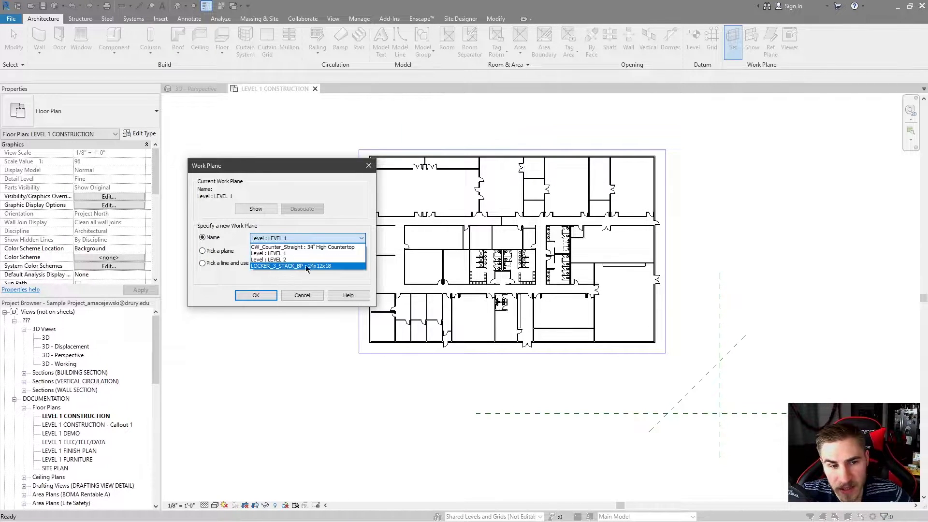
left_click(255, 240)
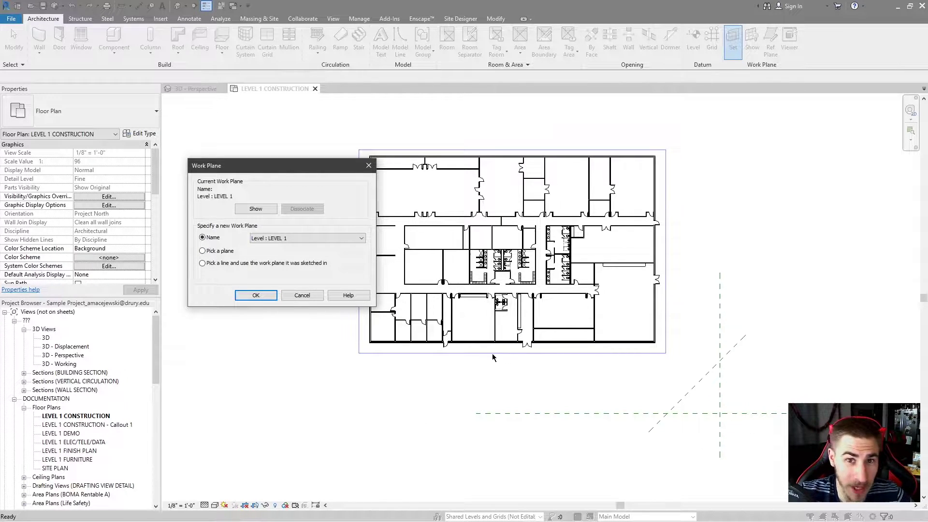
left_click(304, 296)
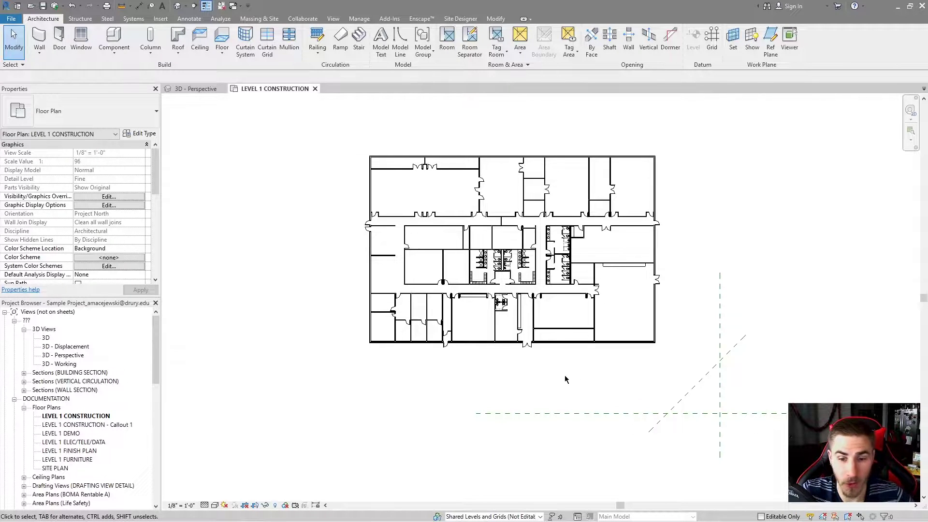
Name the horizontal reference plane below the building X.
left_click(581, 414)
left_click(503, 419)
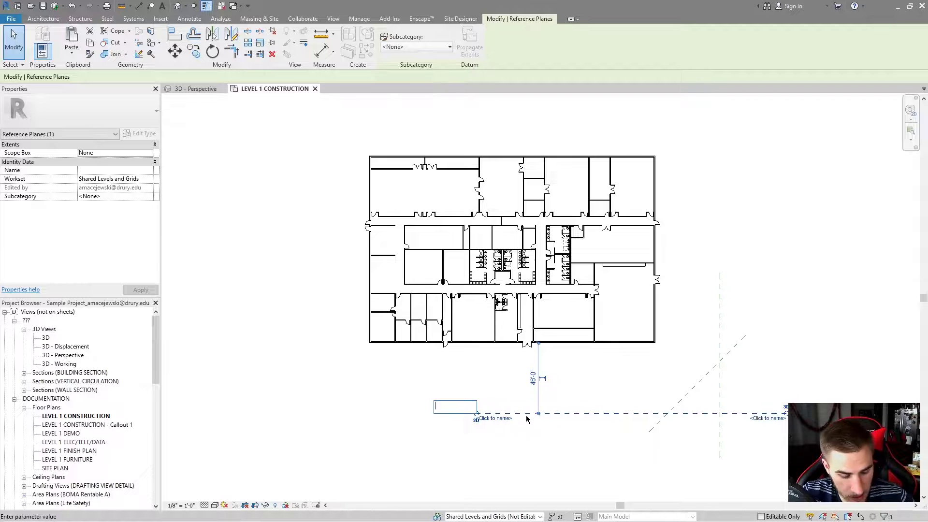
key("Escape")
Name the vertical reference plane beside the building Y.
left_click(720, 395)
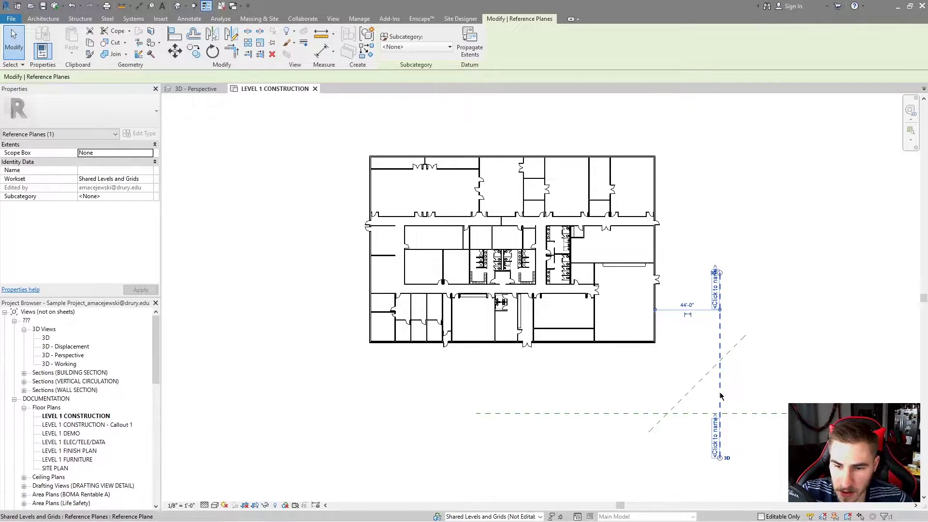
left_click(715, 290)
type("Y")
key("Return")
left_click(748, 312)
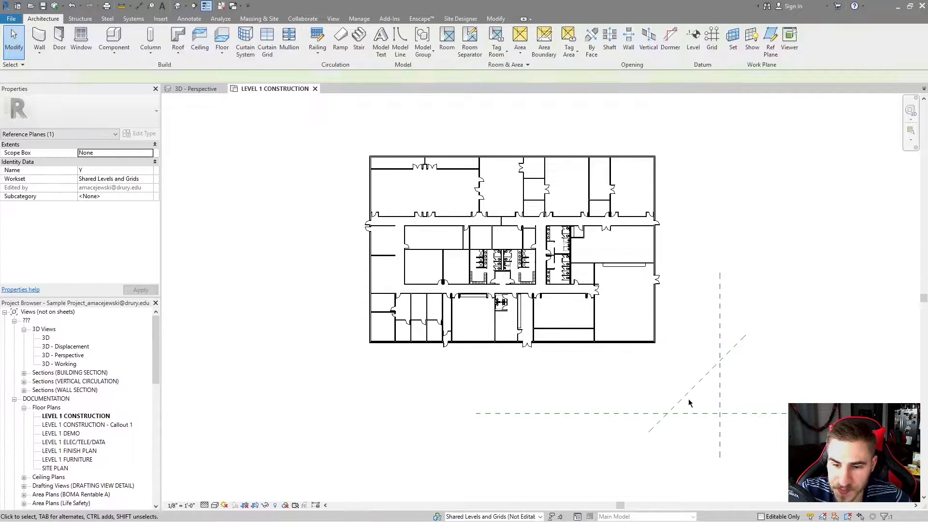
Name the diagonal reference plane Z.
left_click(730, 350)
left_click(741, 339)
type("Z")
key("Return")
key("Escape")
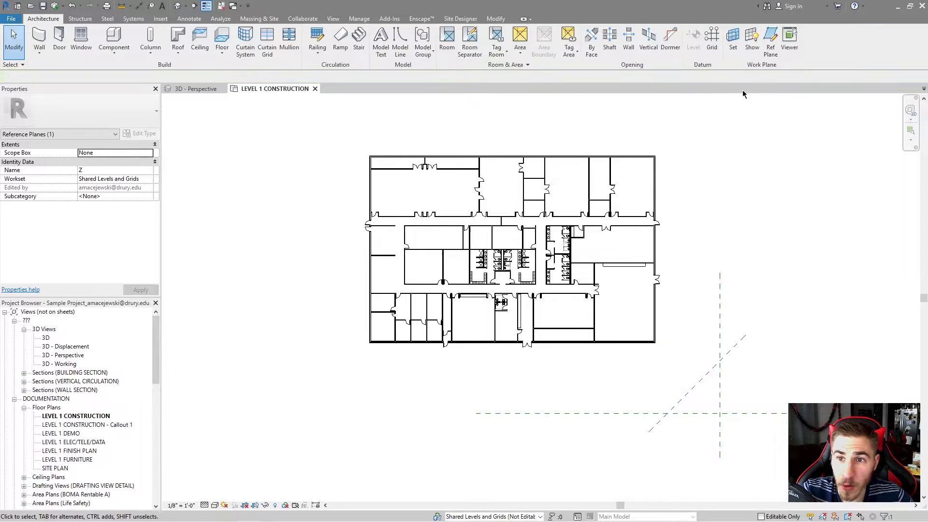
Check the work plane choices for the named reference planes X, Y and Z, and cancel without changing the work plane.
left_click(733, 41)
left_click(282, 238)
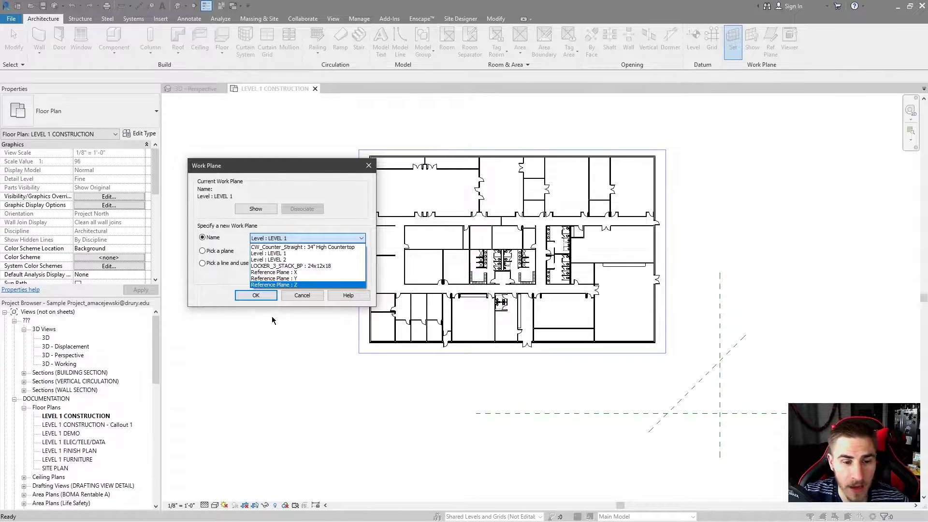
left_click(301, 303)
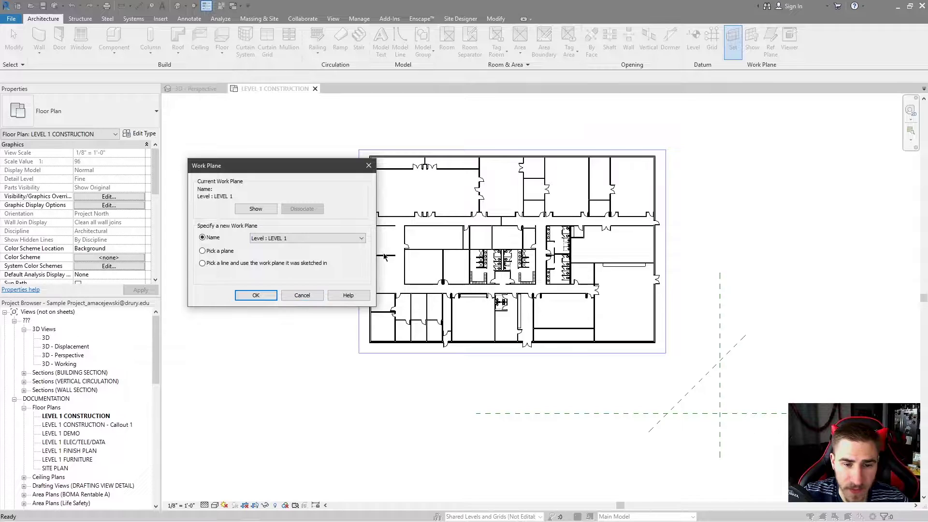
left_click(318, 240)
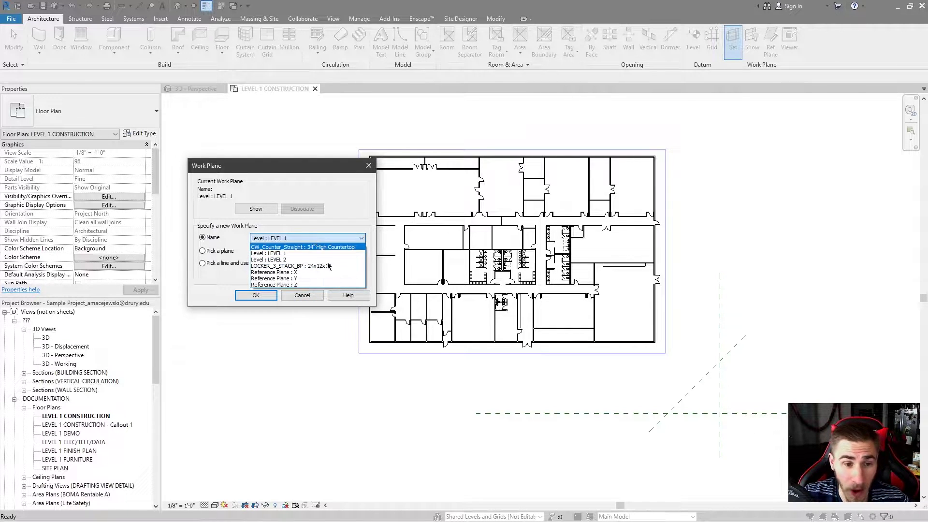
left_click(236, 281)
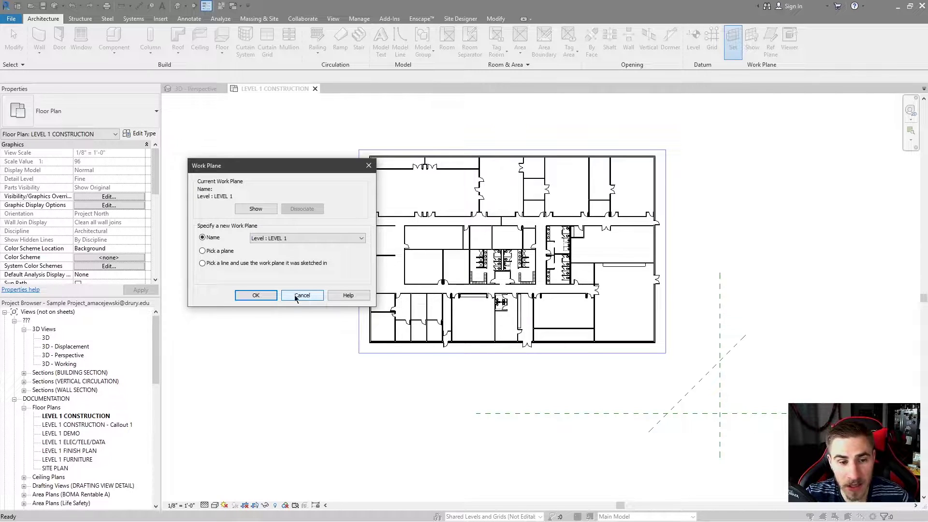
left_click(313, 300)
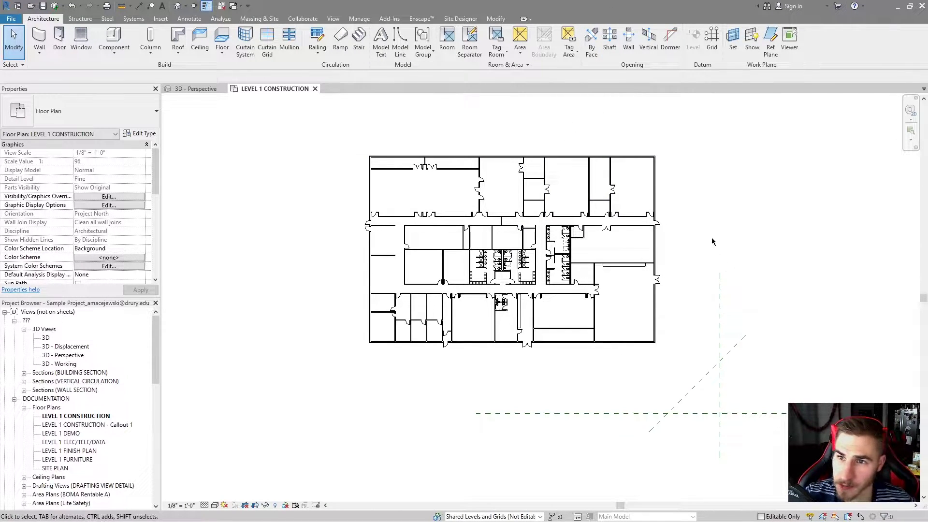
In the 3D - Perspective view, set the work plane by picking the top face of a LOCKER_3_STACK_BP : 24x12x18 locker.
left_click(196, 90)
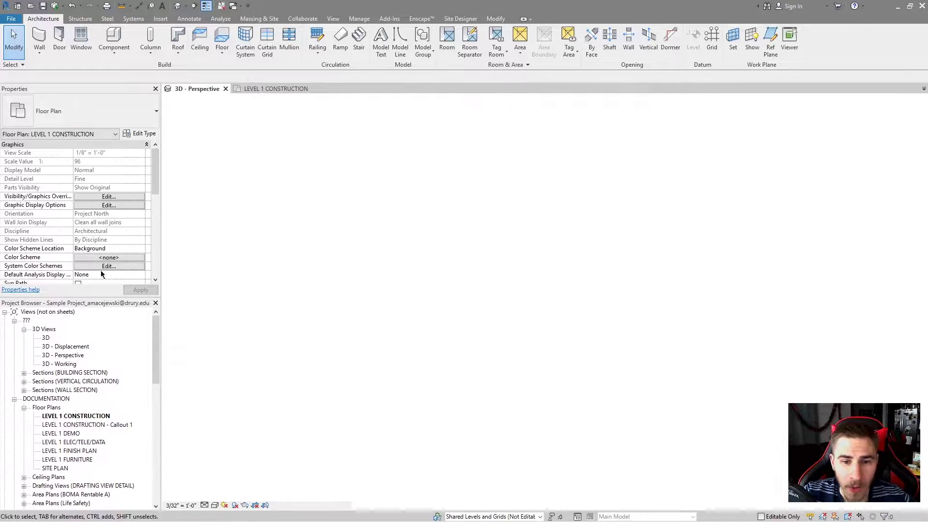
scroll(584, 408, "up", 8)
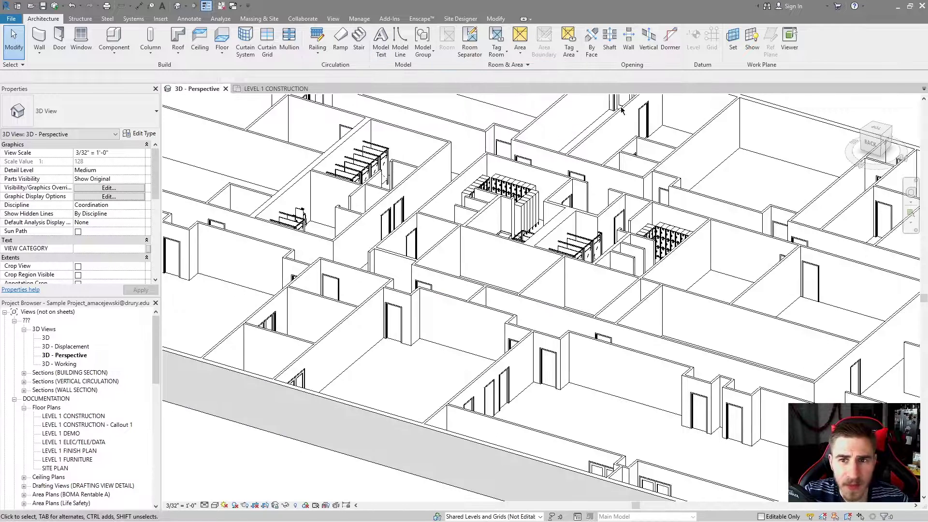
left_click(733, 40)
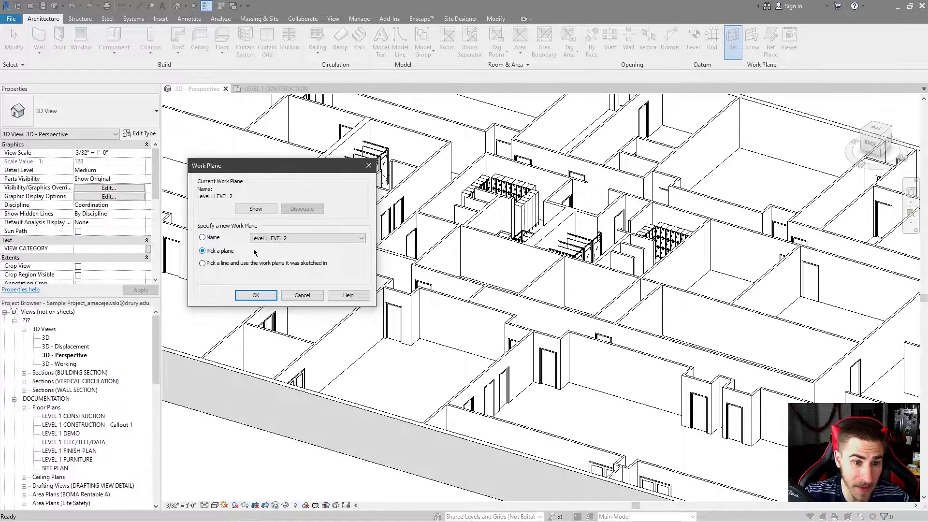
left_click(255, 295)
scroll(703, 228, "down", 3)
scroll(702, 229, "up", 4)
scroll(703, 228, "down", 5)
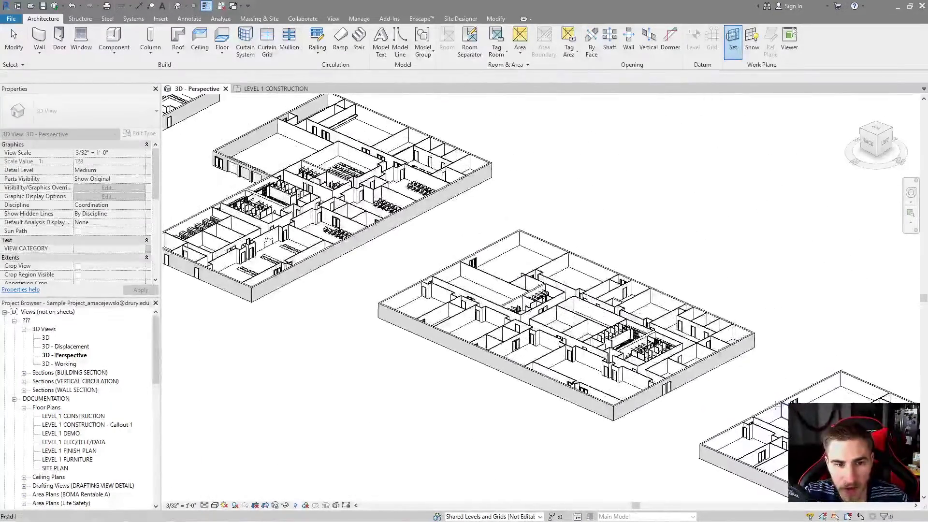
scroll(609, 261, "up", 4)
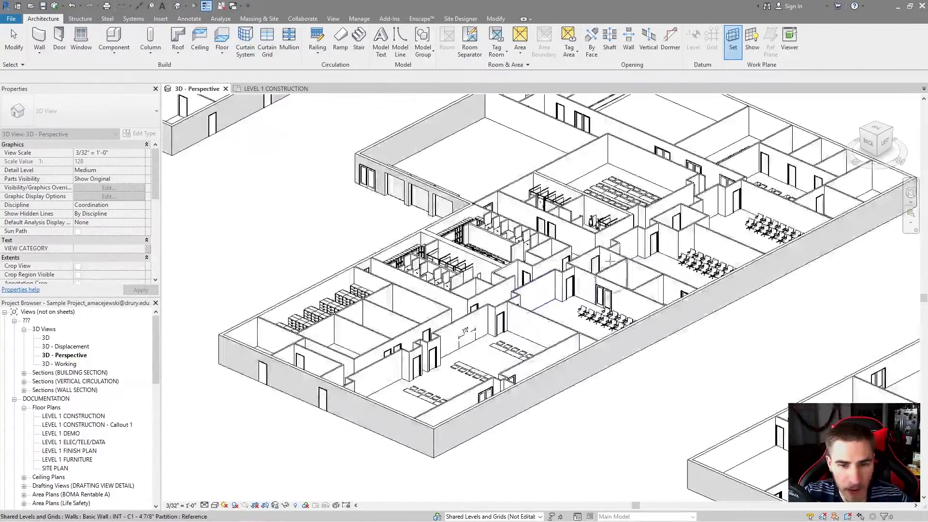
scroll(610, 262, "up", 4)
scroll(574, 314, "down", 3)
scroll(613, 288, "up", 3)
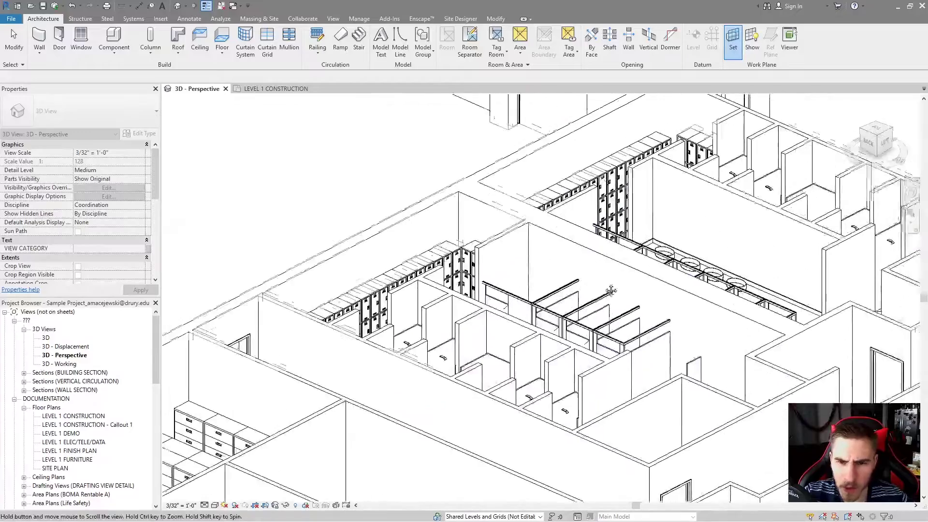
scroll(613, 288, "down", 3)
scroll(604, 320, "up", 2)
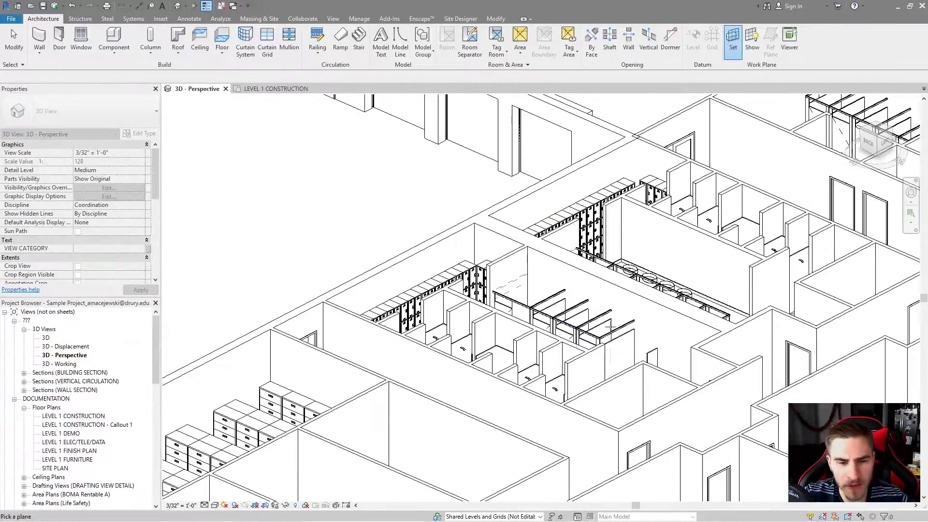
scroll(571, 383, "down", 3)
scroll(437, 269, "up", 4)
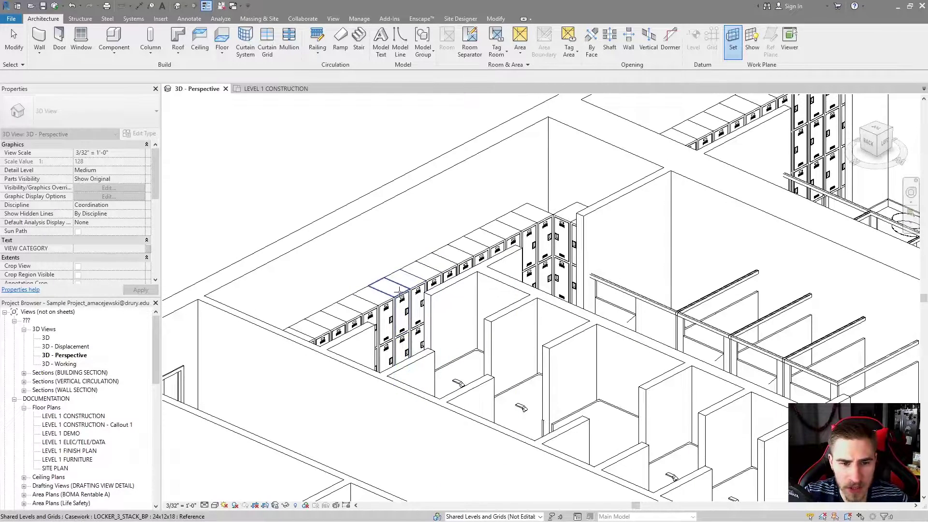
key("Escape")
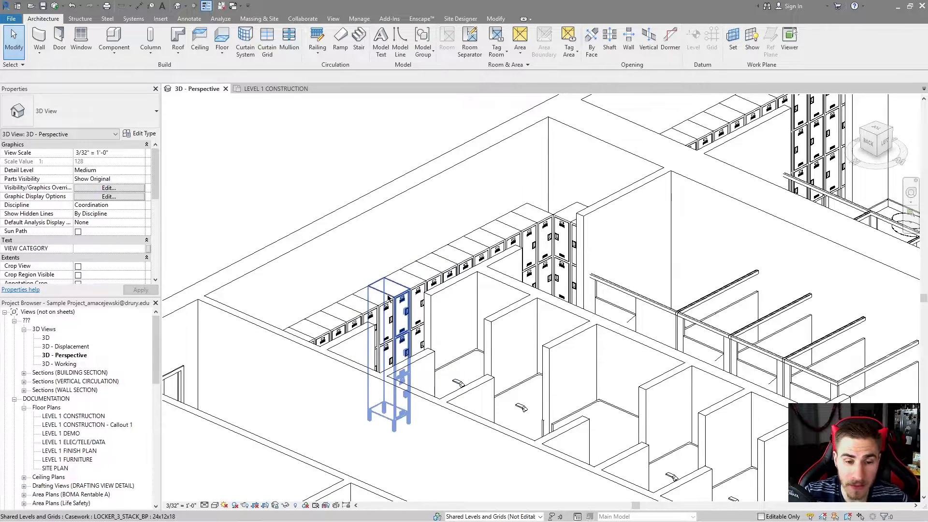
Set a new work plane by picking a face of a file cabinet in the room with the cabinet rows.
left_click_drag(392, 300, 781, 81)
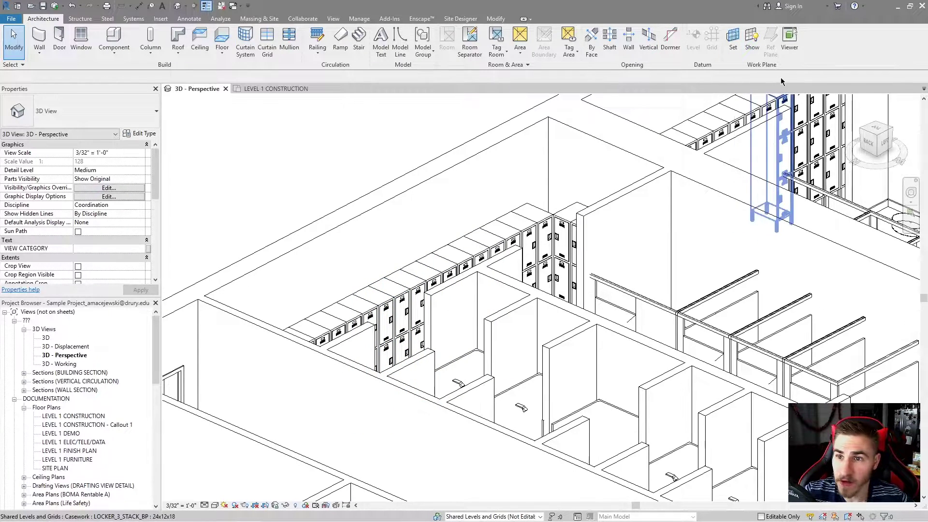
left_click(733, 40)
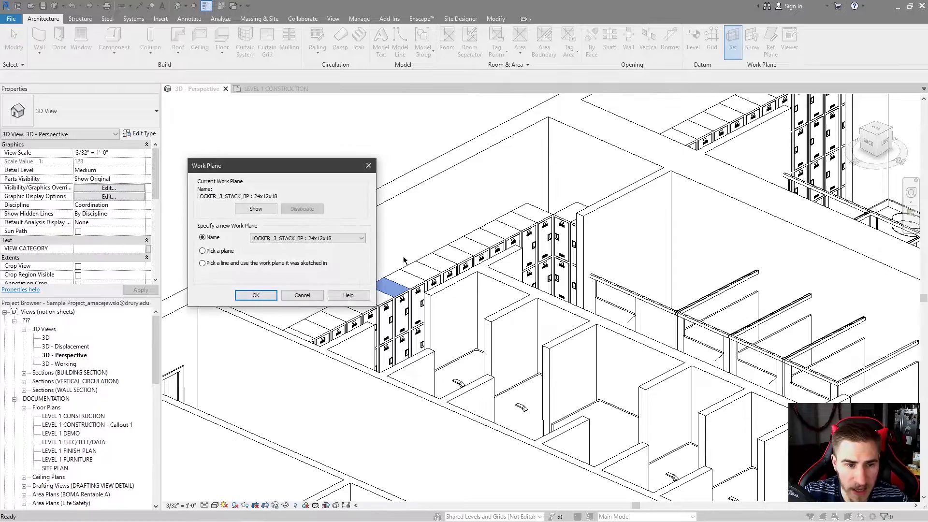
left_click(256, 295)
scroll(271, 310, "down", 3)
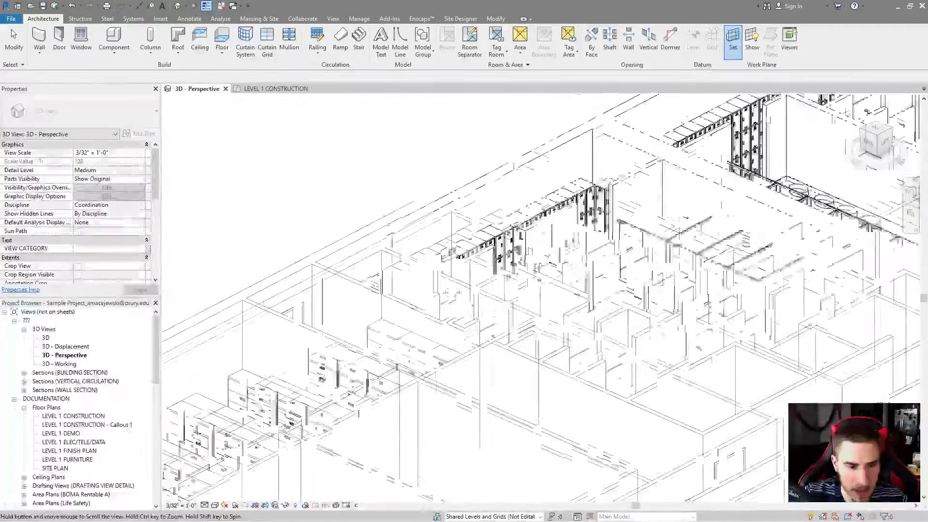
scroll(394, 370, "up", 5)
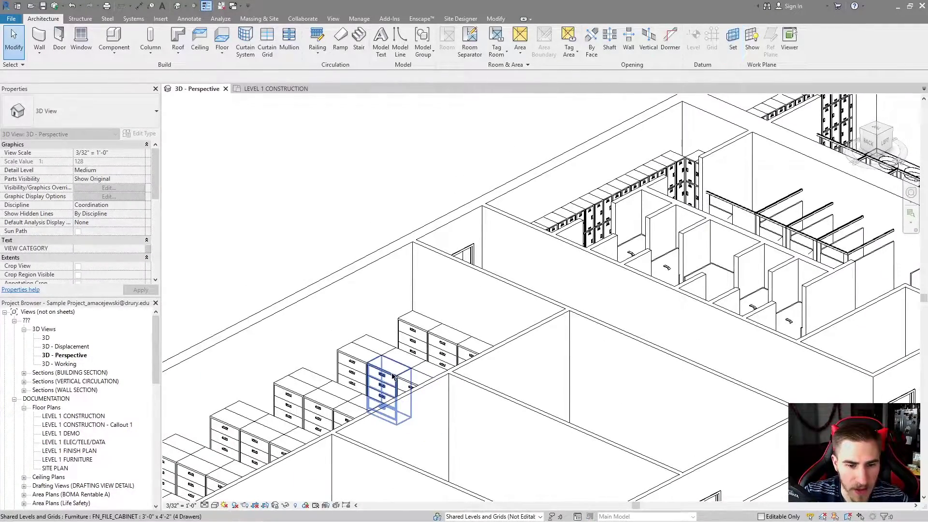
Check the work plane names available in the Work Plane settings, and close them without changing the work plane.
left_click(390, 377)
left_click(344, 223)
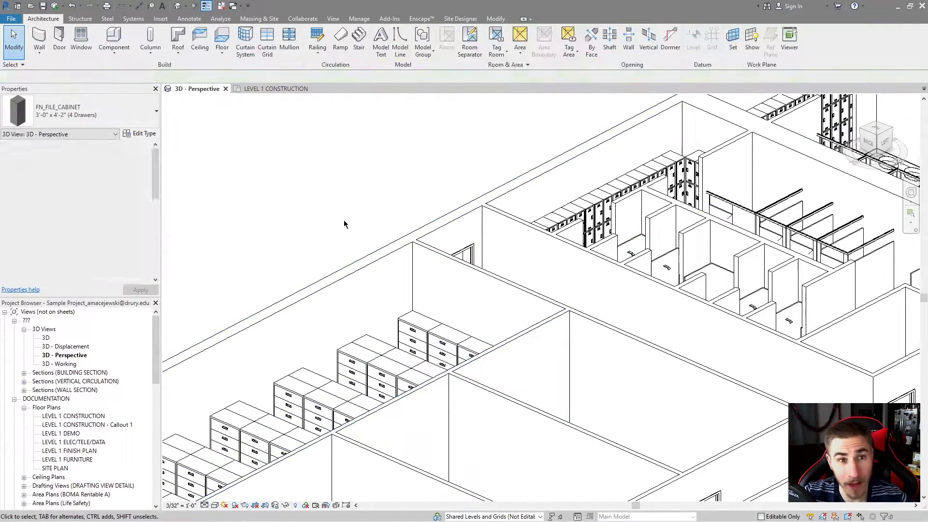
left_click(727, 50)
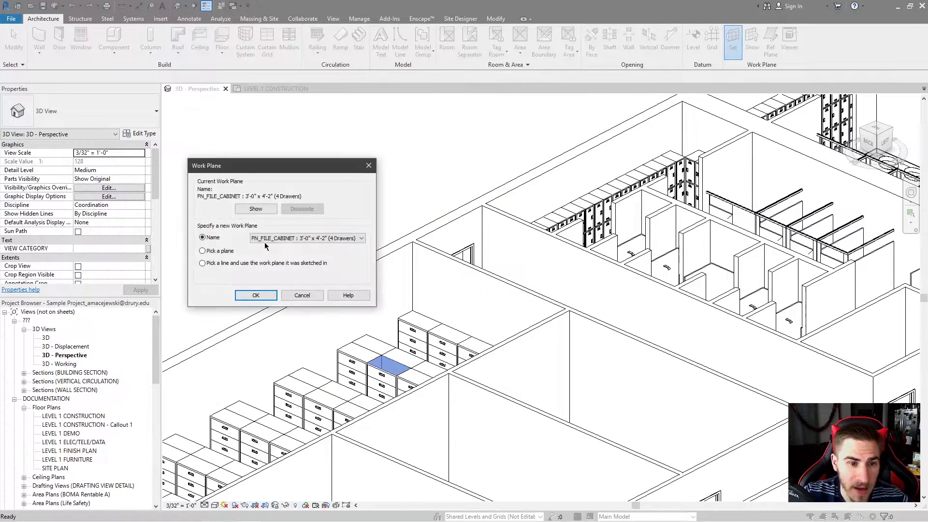
left_click(339, 238)
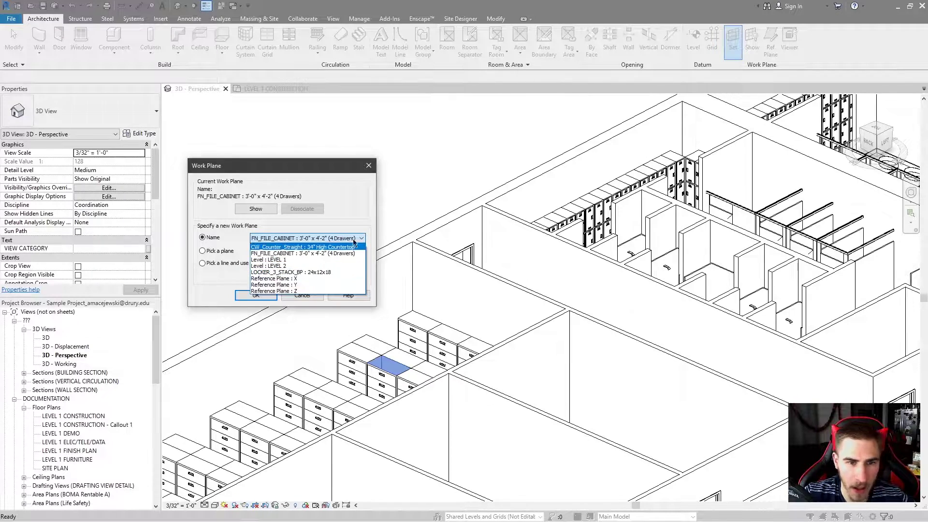
left_click(368, 165)
left_click(369, 165)
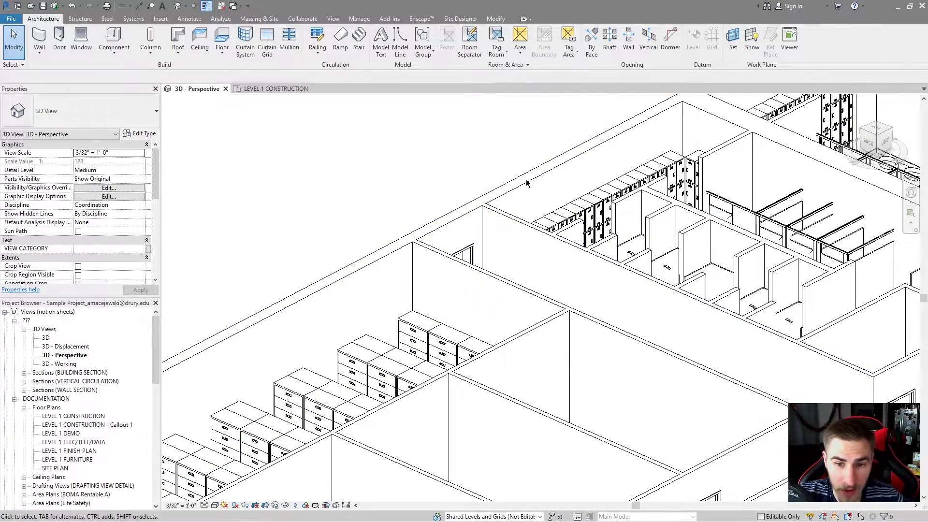
middle_click_drag(384, 202, 346, 187)
scroll(346, 188, "down", 3)
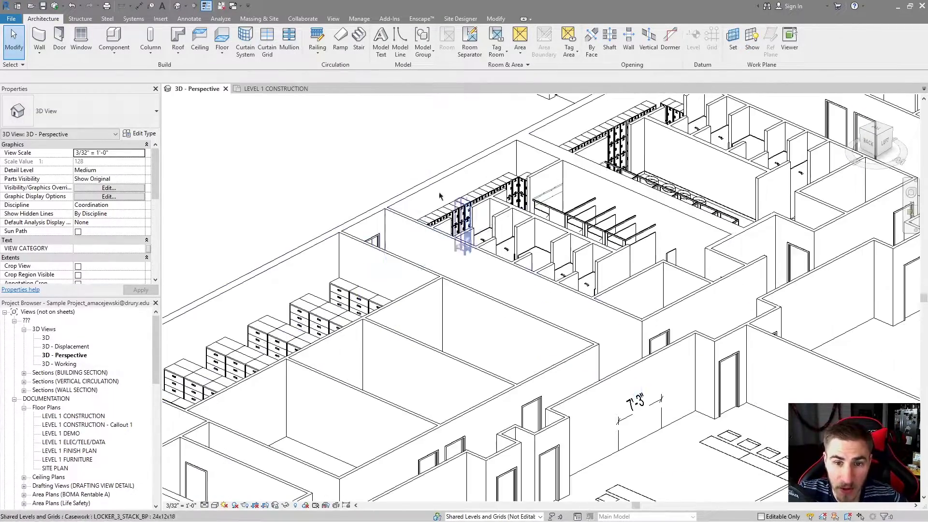
scroll(406, 242, "down", 4)
scroll(334, 178, "up", 5)
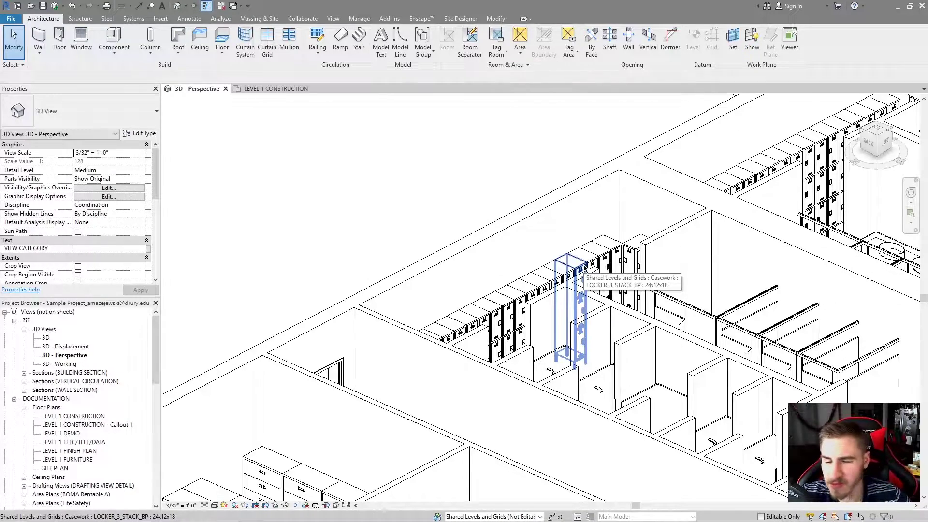
scroll(495, 273, "down", 3)
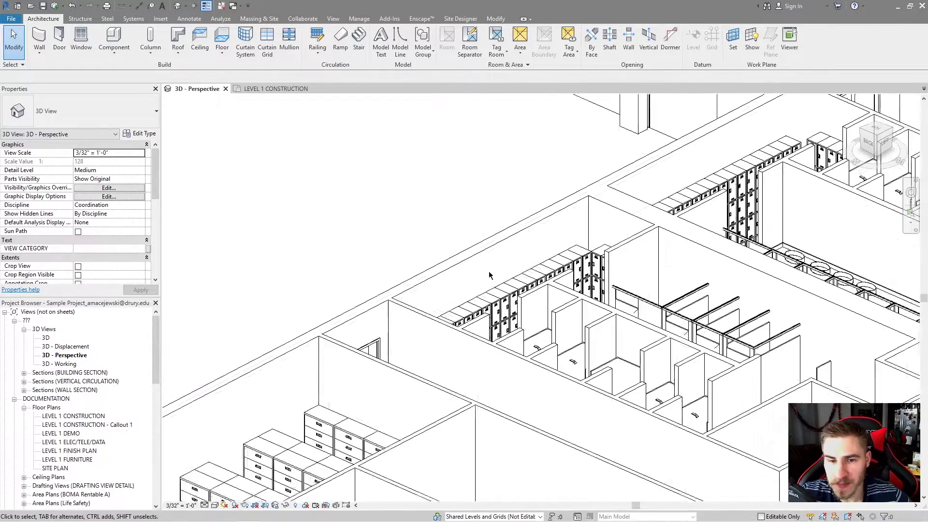
scroll(453, 225, "down", 2)
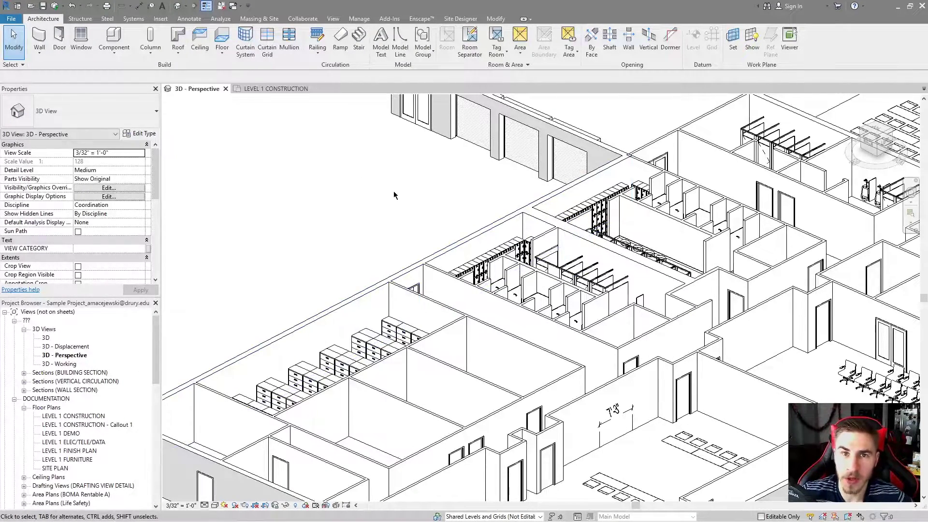
scroll(504, 261, "up", 2)
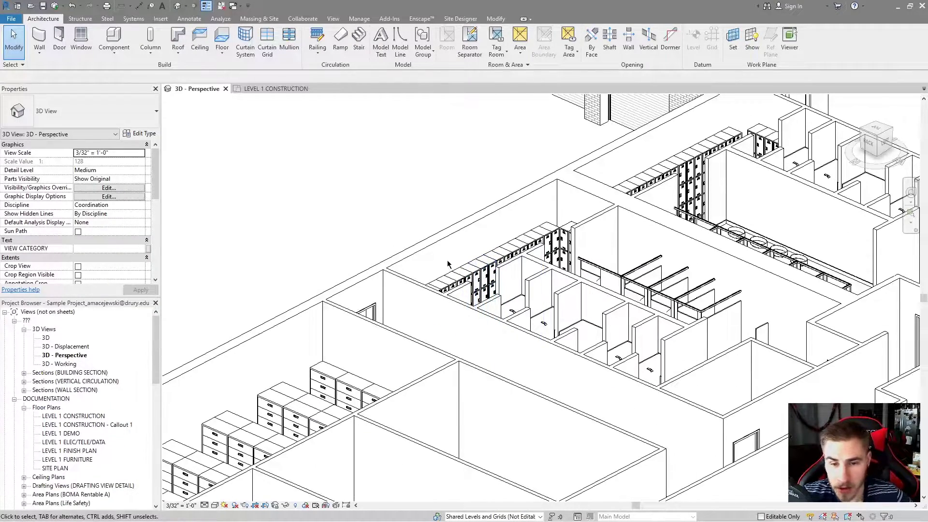
Delete the 7'-3" dimension and its model lines from the partition wall in the room with the tables.
scroll(448, 265, "down", 4)
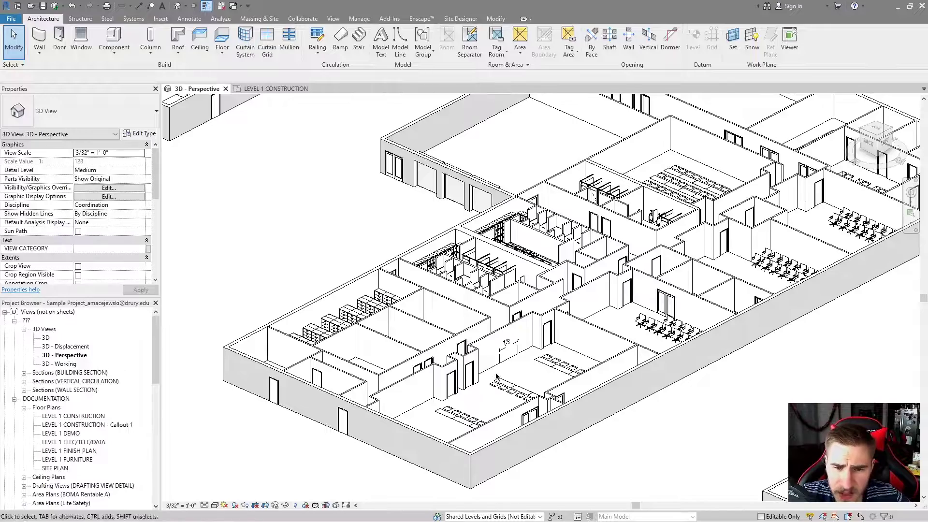
left_click(510, 347)
key("Delete")
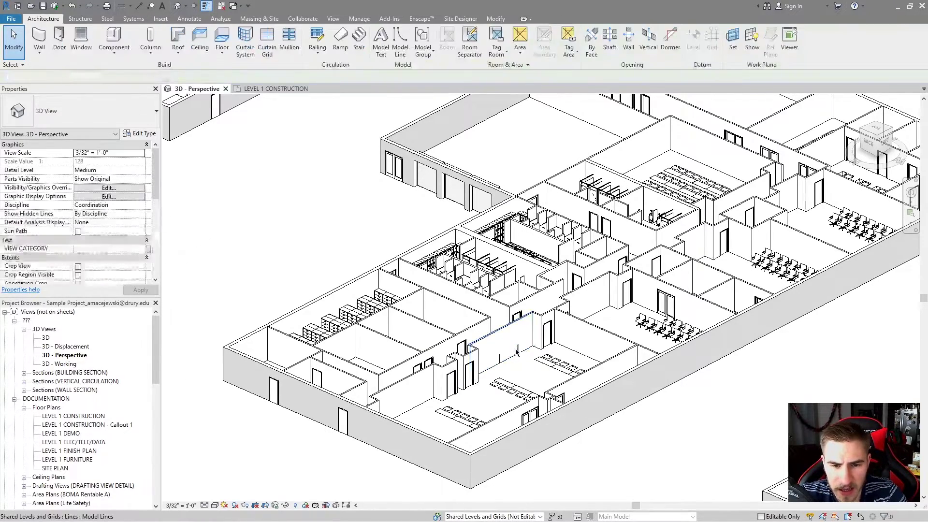
scroll(512, 348, "up", 4)
left_click(483, 371)
key("Delete")
Set a new work plane by picking the face of the long interior partition wall in the room with the tables.
left_click(734, 44)
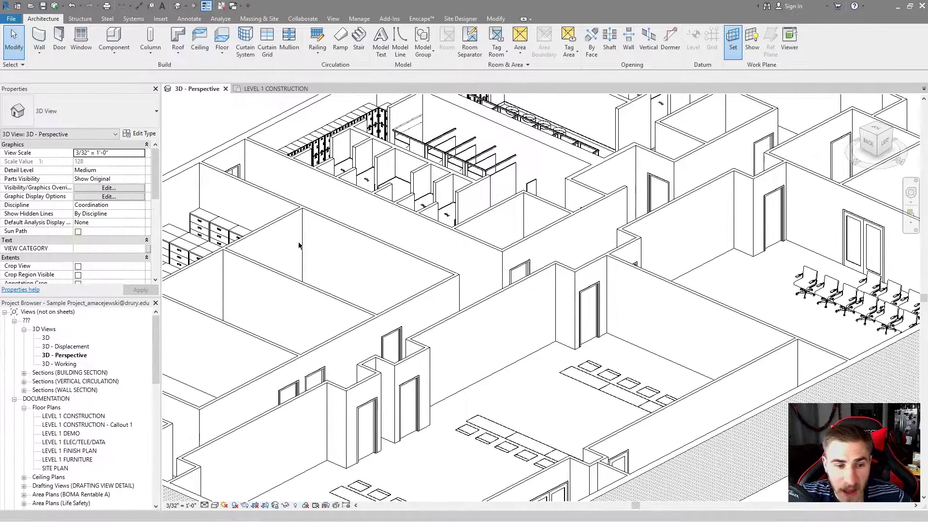
left_click(255, 295)
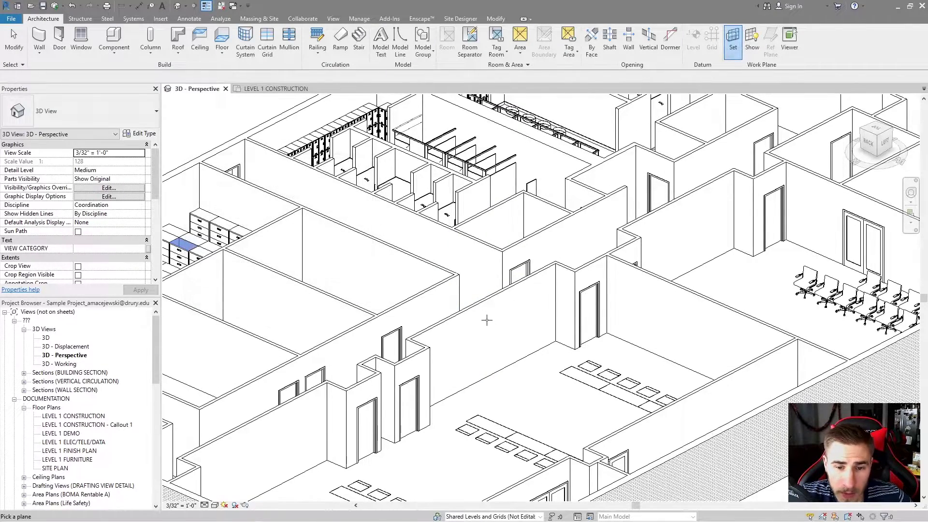
left_click(484, 304)
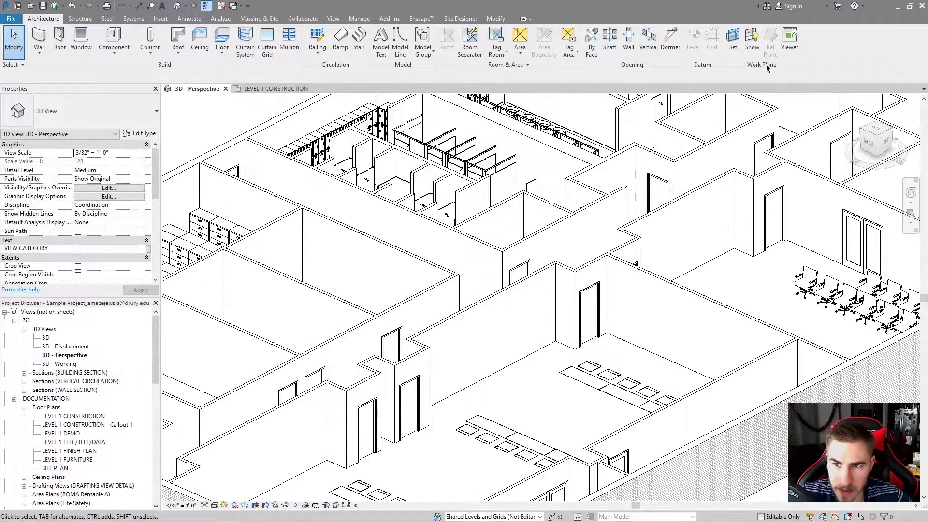
Show the active work plane on the partition wall and examine its grid in the 3D view.
left_click(753, 42)
middle_click_drag(648, 309, 529, 335, "shift")
scroll(483, 319, "up", 6)
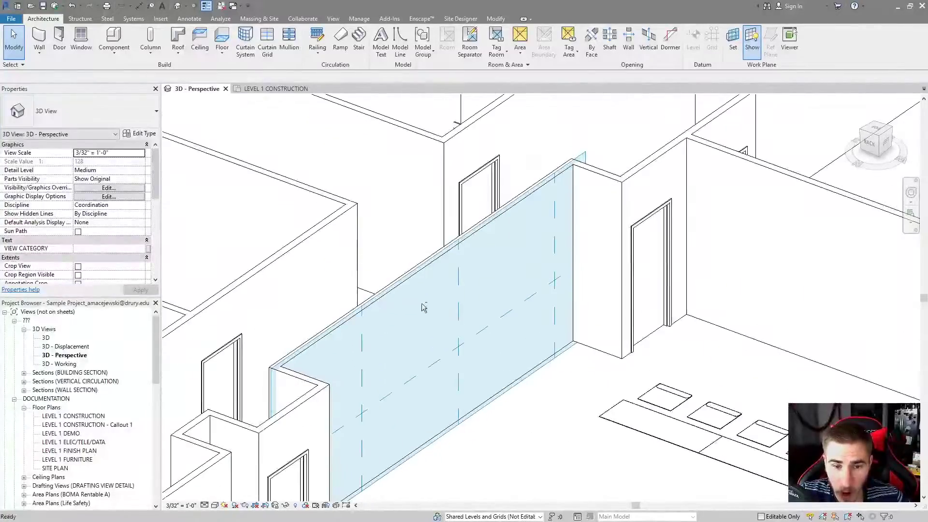
scroll(574, 322, "down", 5)
scroll(529, 314, "up", 2)
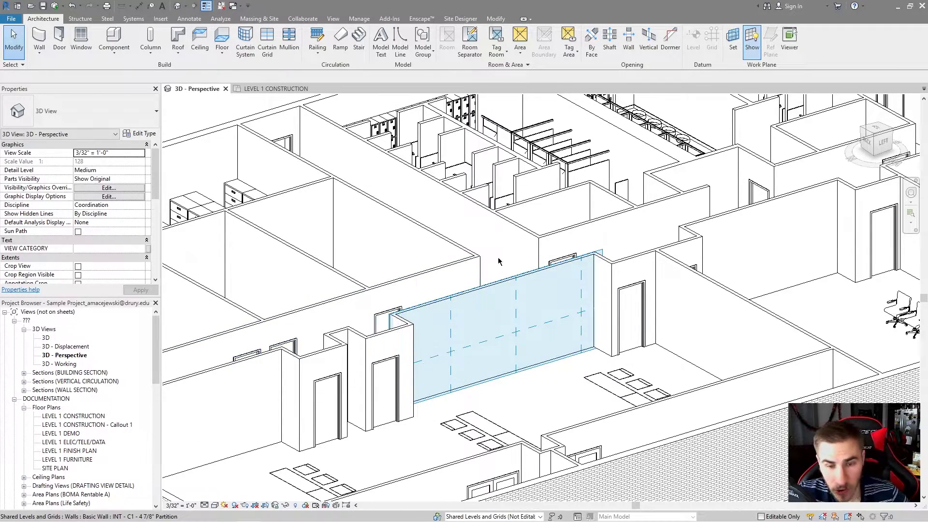
Sketch a three-sided rectangular outline of model lines on the partition wall, about 14'-9" wide and 6'-2" high, open at the floor.
key("l")
key("i")
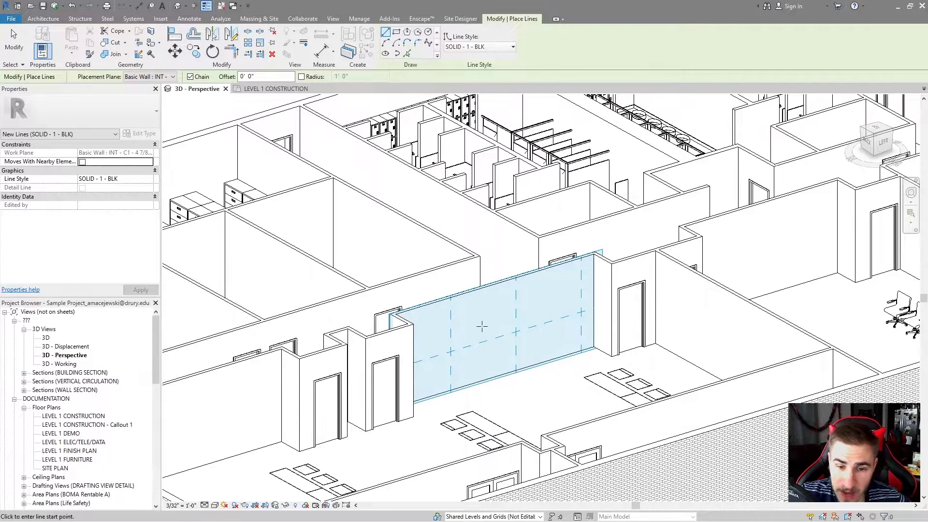
scroll(482, 327, "up", 2)
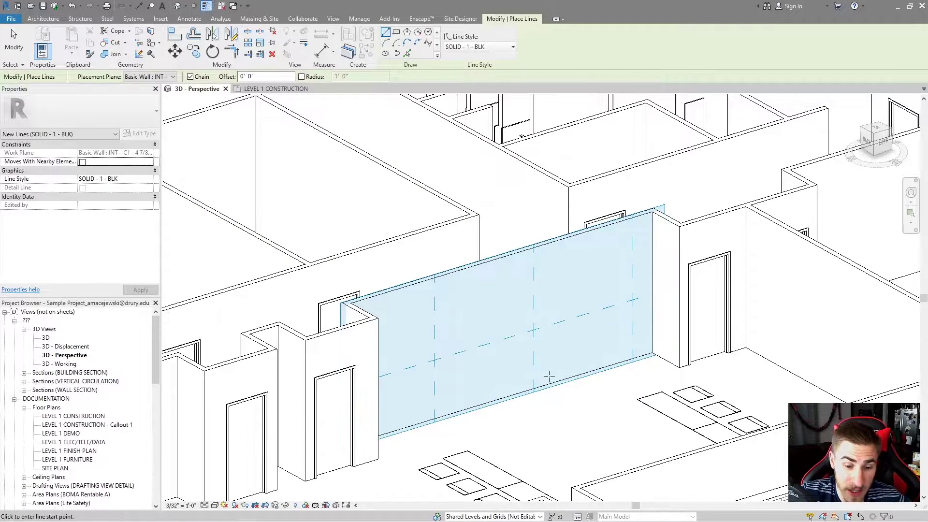
left_click(421, 424)
left_click(606, 306)
left_click(604, 280)
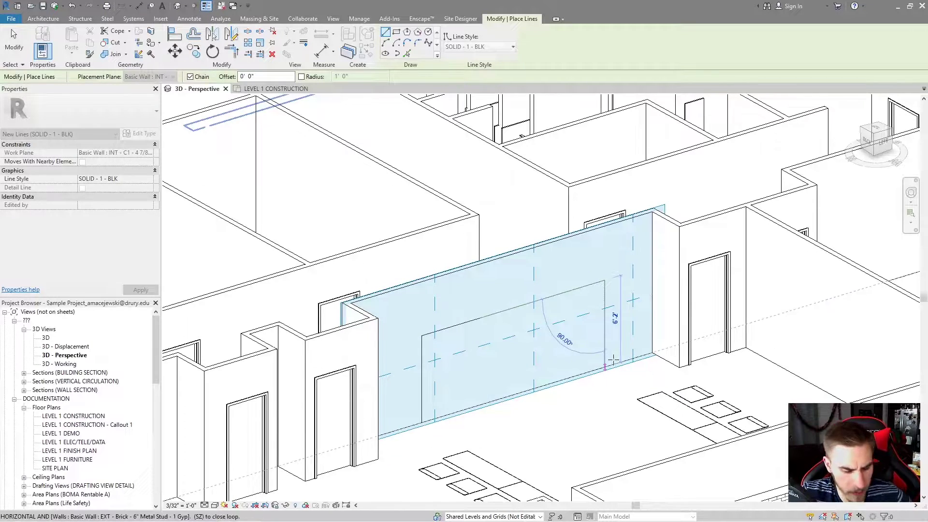
left_click(612, 361)
Add an aligned dimension between the outline's two vertical lines on the partition wall and inspect it from several angles.
key("d")
key("i")
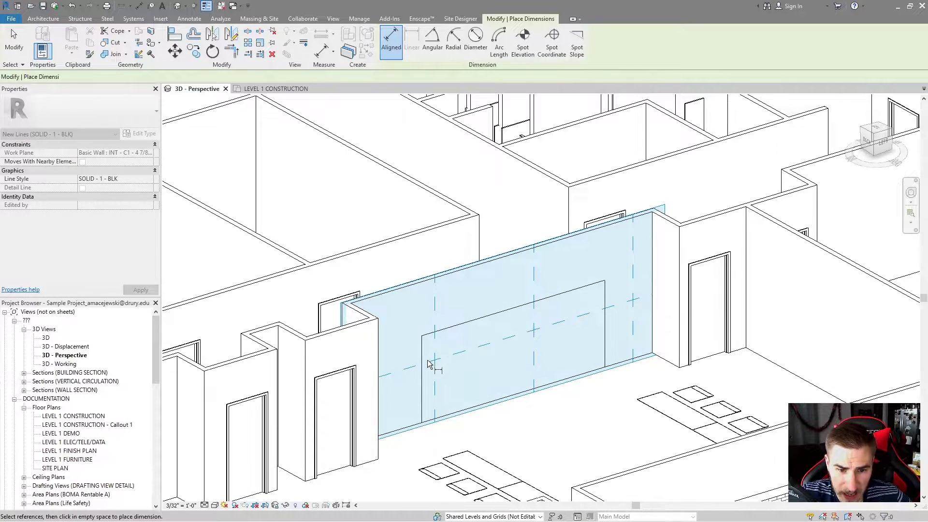
left_click(425, 364)
left_click(605, 326)
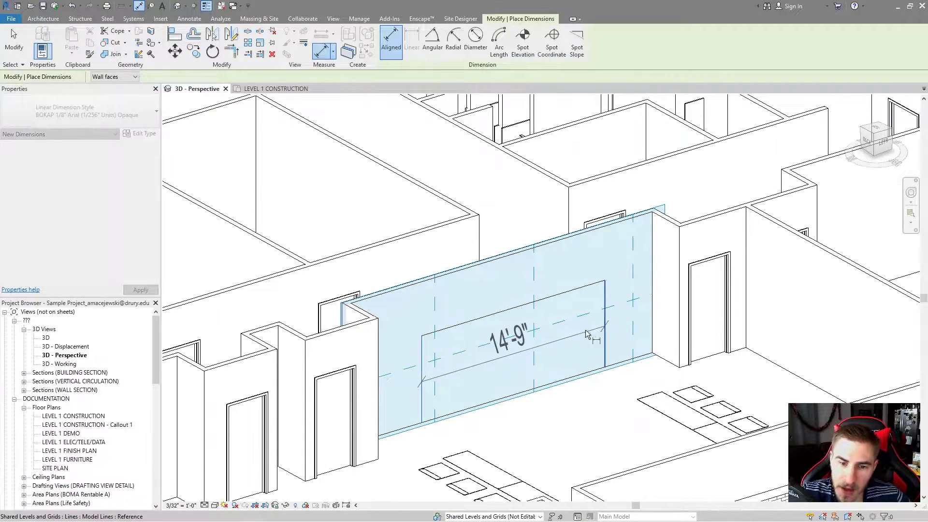
left_click(590, 334)
middle_click_drag(595, 454, 352, 411, "shift")
middle_click_drag(434, 363, 491, 374, "shift")
middle_click_drag(490, 410, 575, 352, "shift")
key("Escape")
key("Escape")
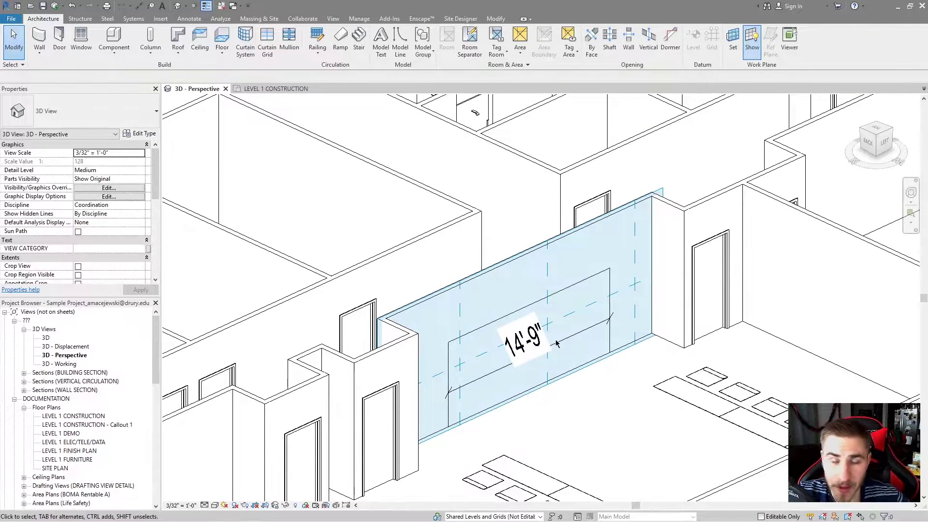
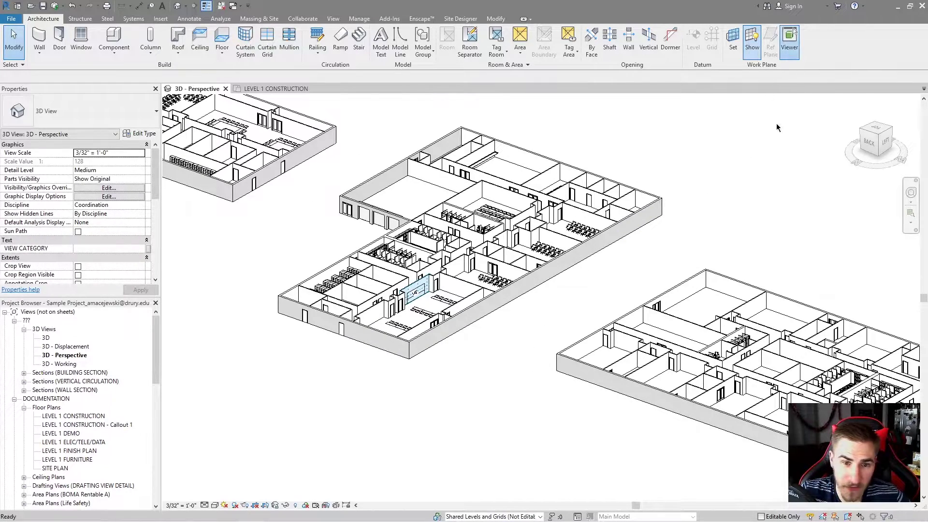
Open the work plane viewer and magnify its title to read the active work plane's name.
left_click(790, 41)
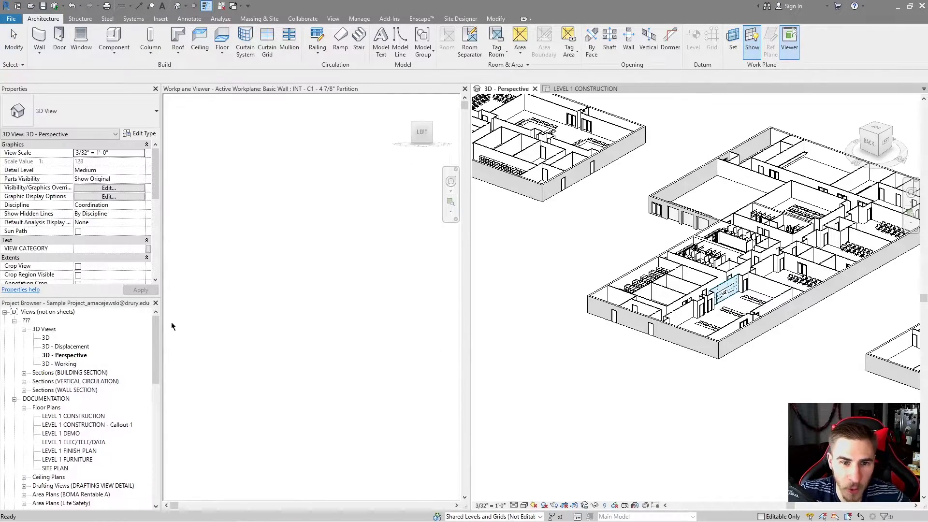
scroll(829, 210, "down", 1)
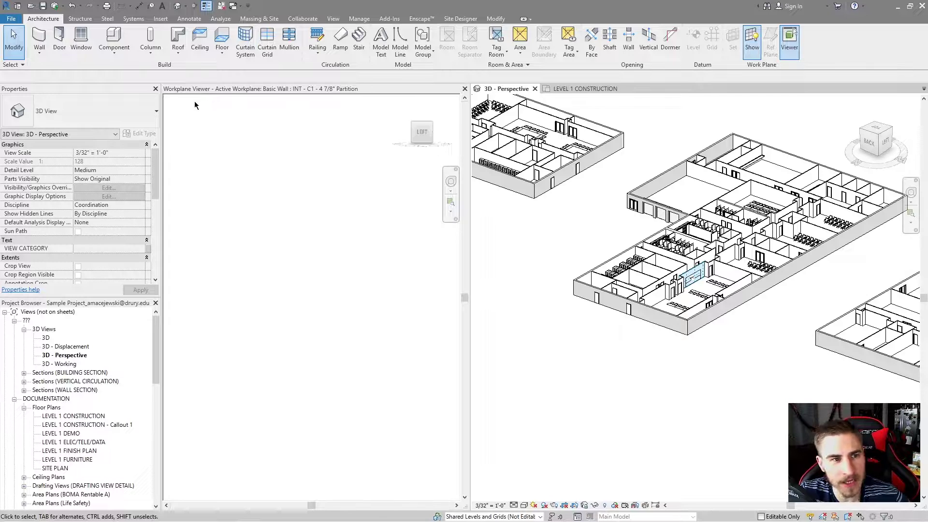
key("super+plus")
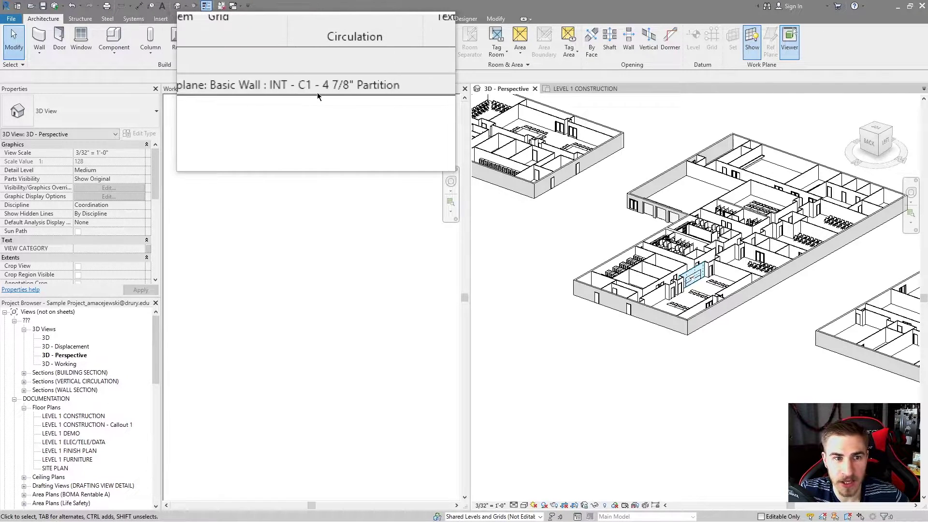
key("super+Escape")
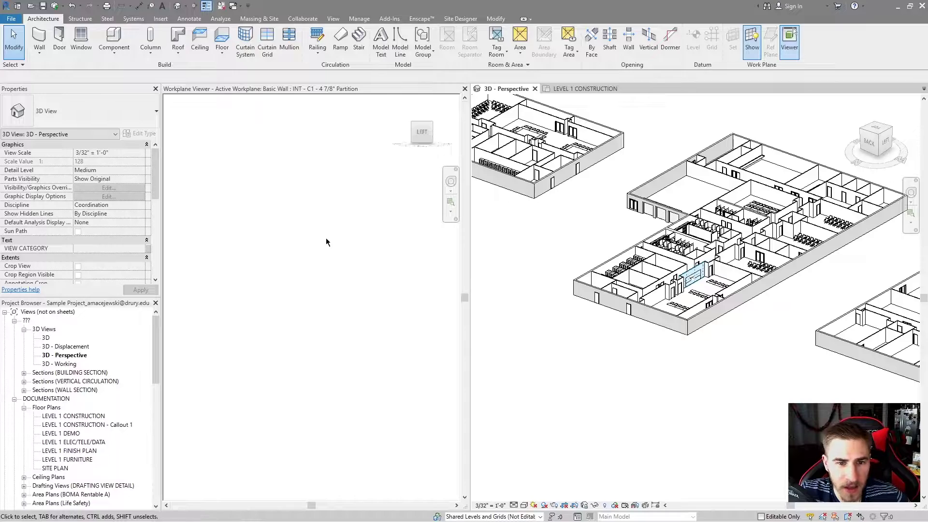
Fit the model in the work plane viewer and examine the partition wall's work plane and sketched outline from an angled view.
key("z")
key("f")
middle_click_drag(334, 286, 398, 301, "shift")
scroll(398, 301, "down", 5)
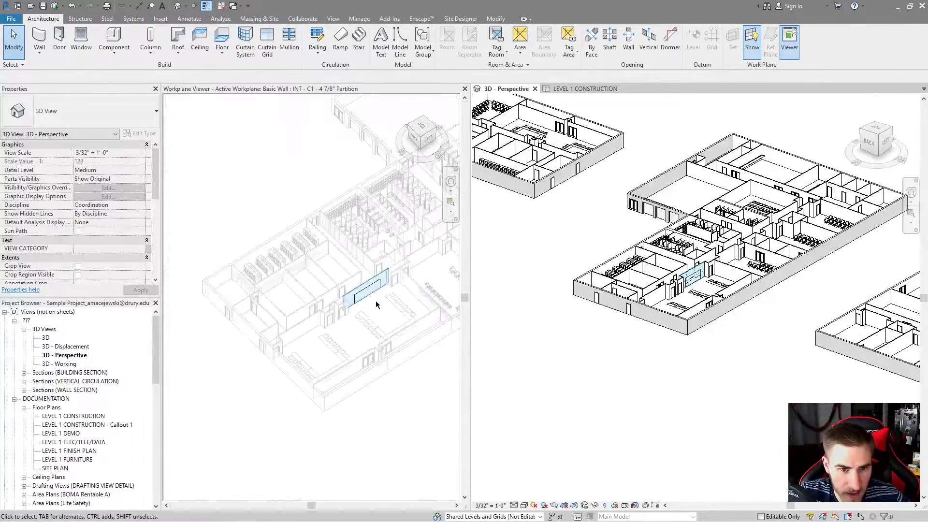
middle_click_drag(377, 257, 361, 287, "shift")
scroll(360, 287, "up", 5)
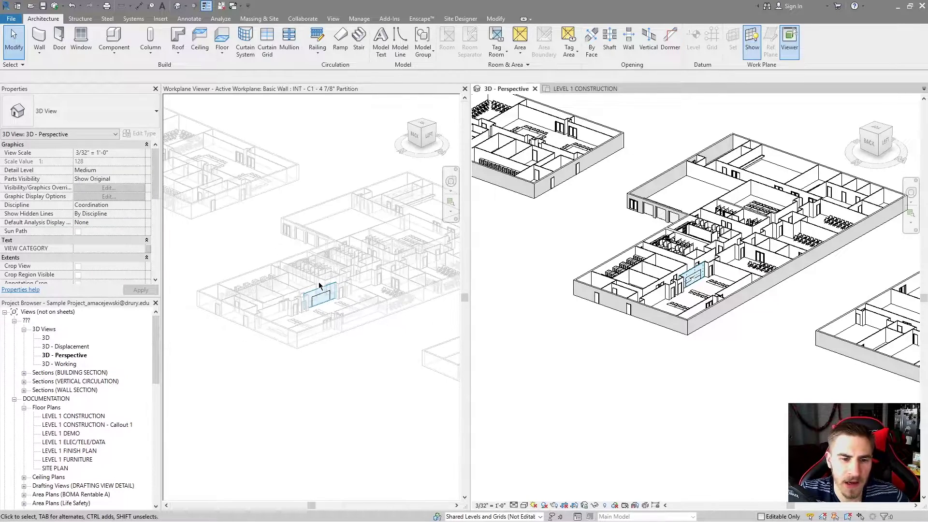
scroll(308, 257, "up", 3)
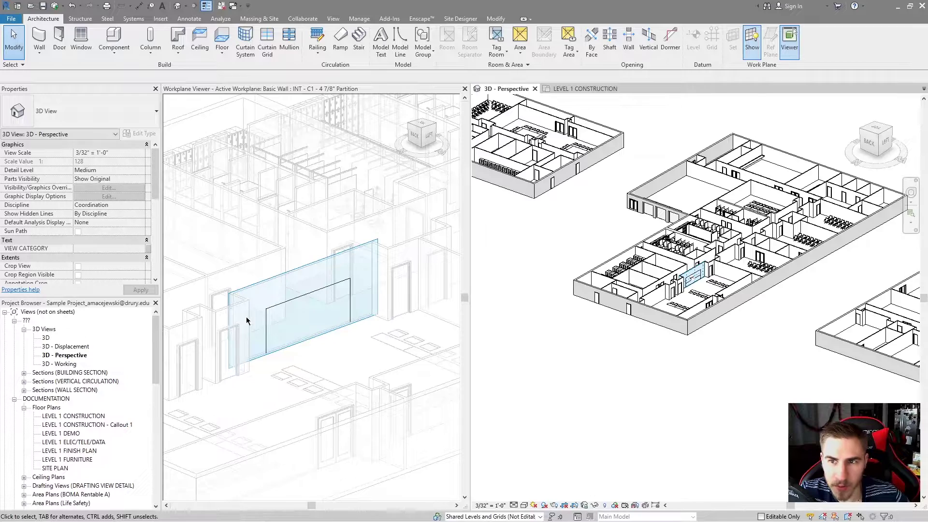
middle_click_drag(311, 203, 358, 309)
scroll(358, 309, "up", 2)
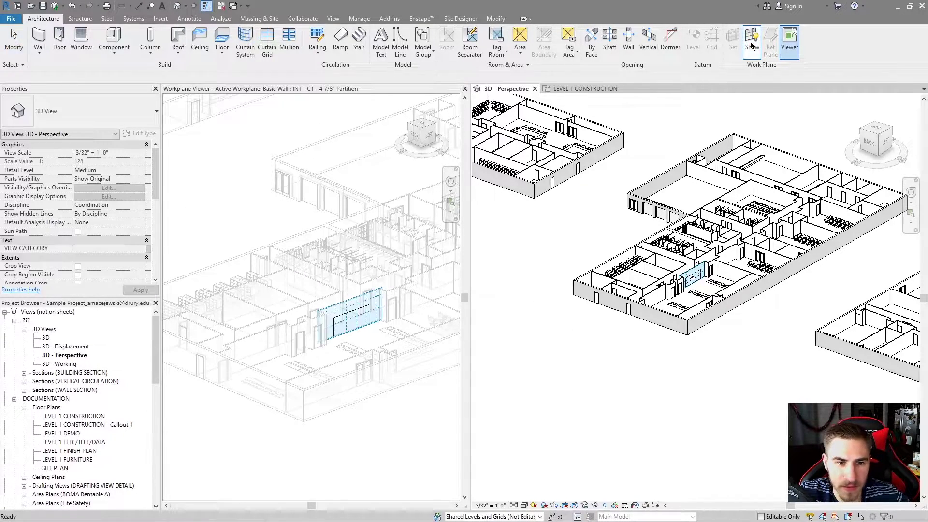
scroll(312, 298, "down", 1)
scroll(332, 312, "down", 2)
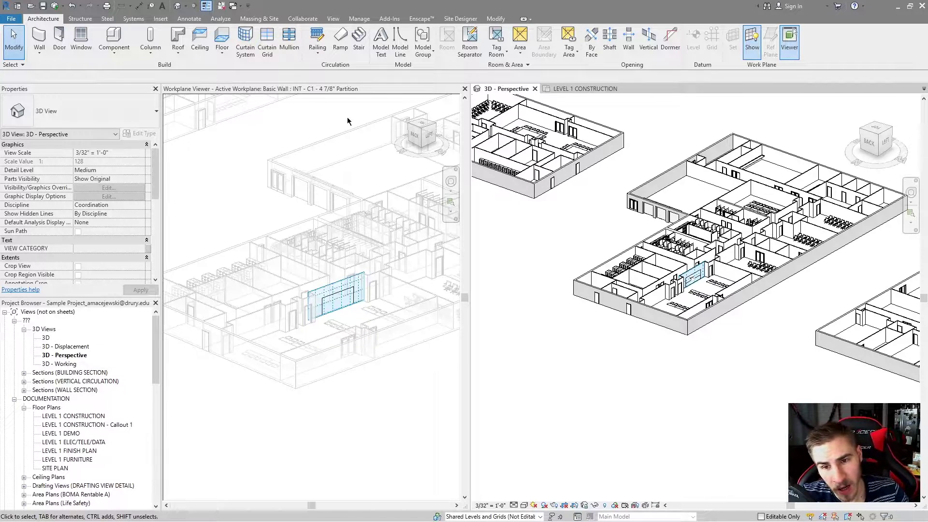
Hide the work plane in the 3D view, check the current work plane's settings, and float the work plane viewer over the model.
left_click(715, 423)
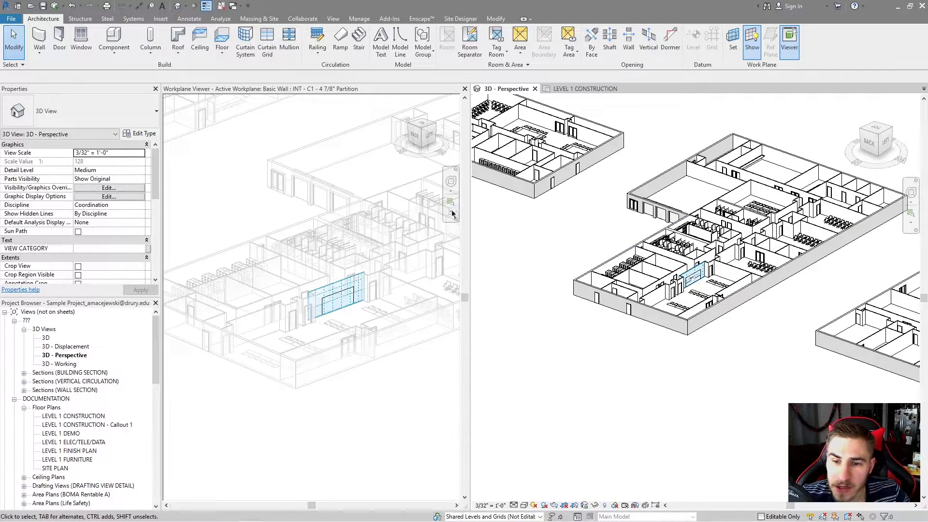
left_click(754, 48)
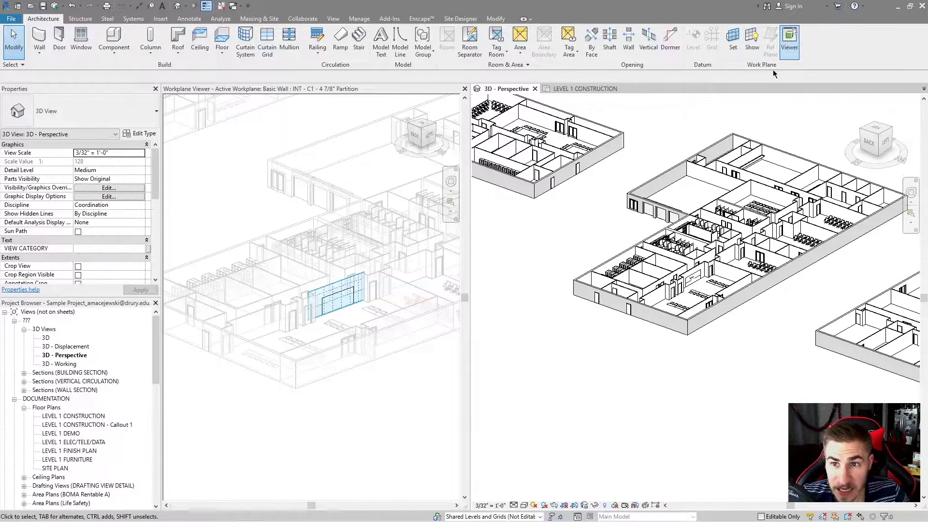
left_click(738, 47)
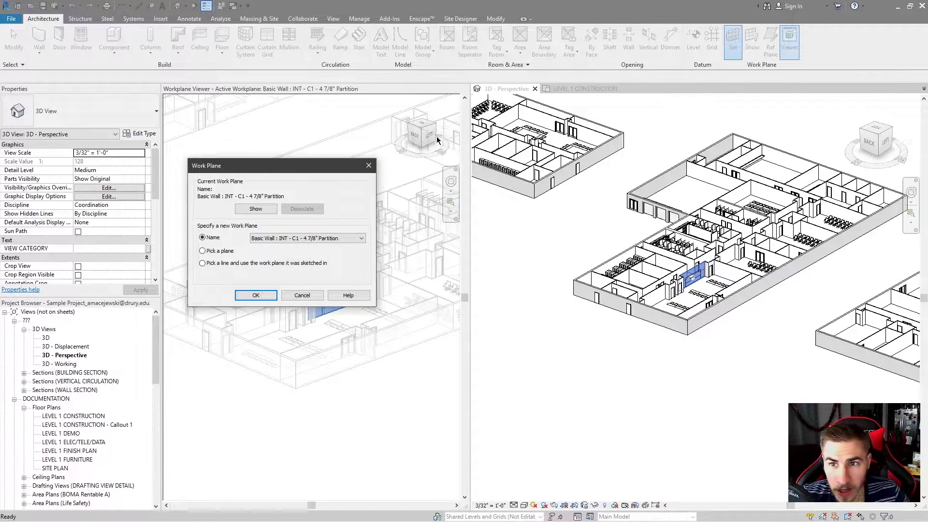
key("Return")
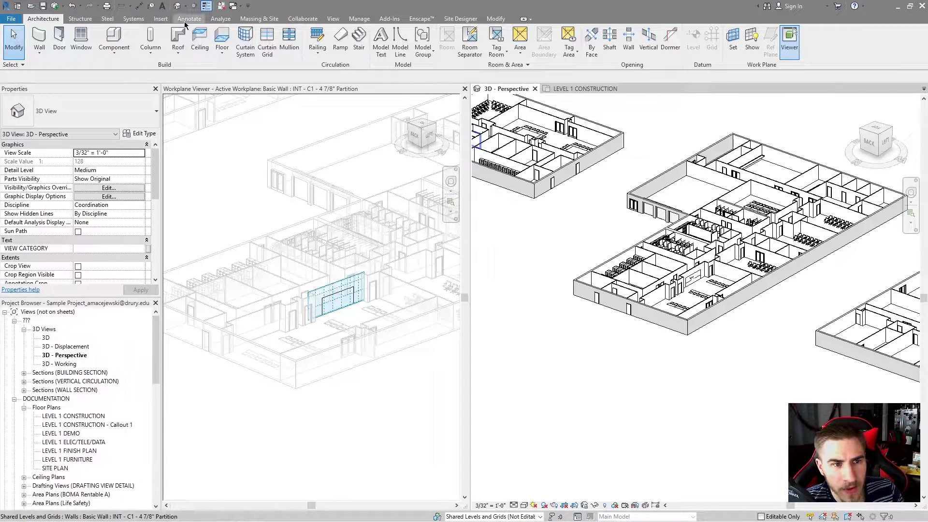
left_click_drag(338, 89, 260, 155)
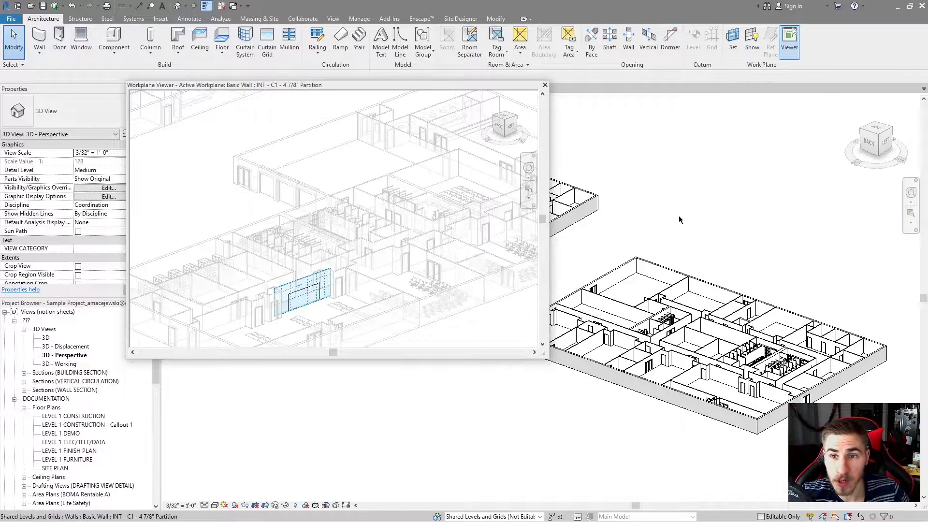
Set a new work plane by picking the face of a 3'-0" x 7'-0" interior door panel in the 3D view.
left_click(733, 38)
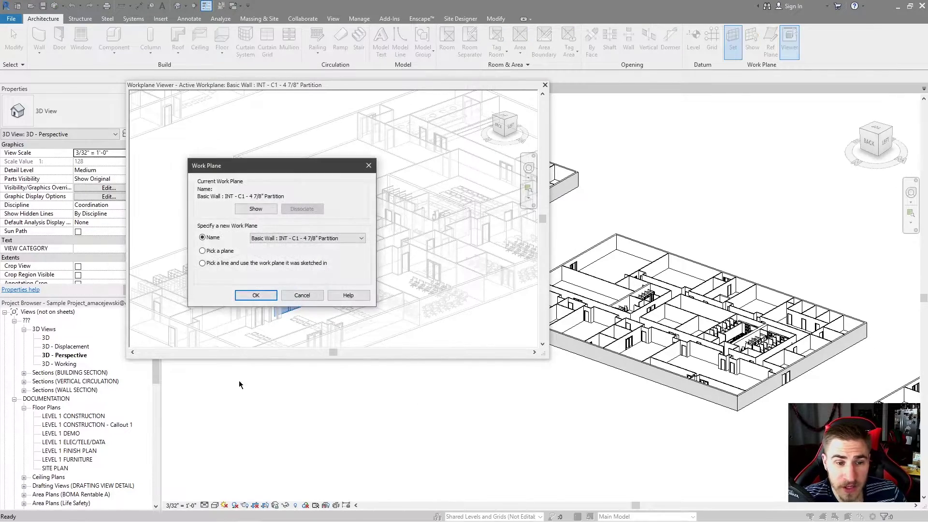
key("Return")
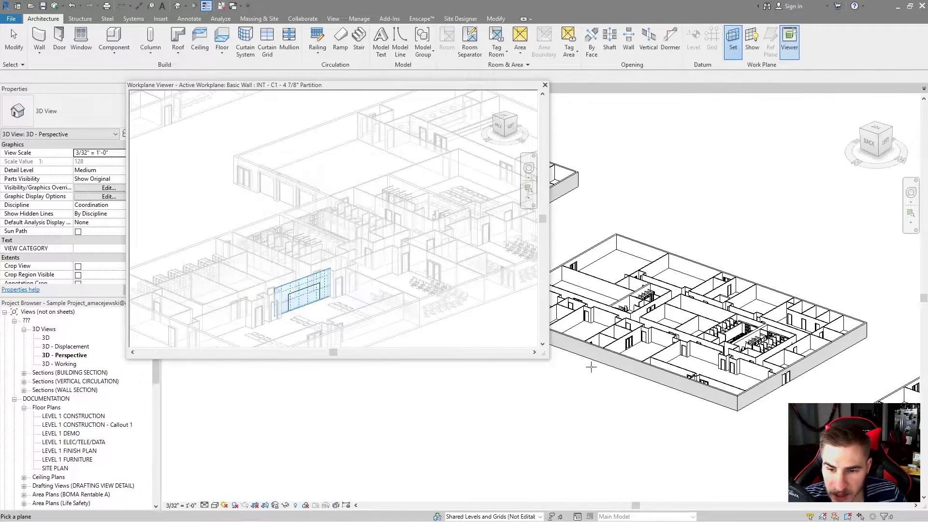
scroll(591, 374, "up", 6)
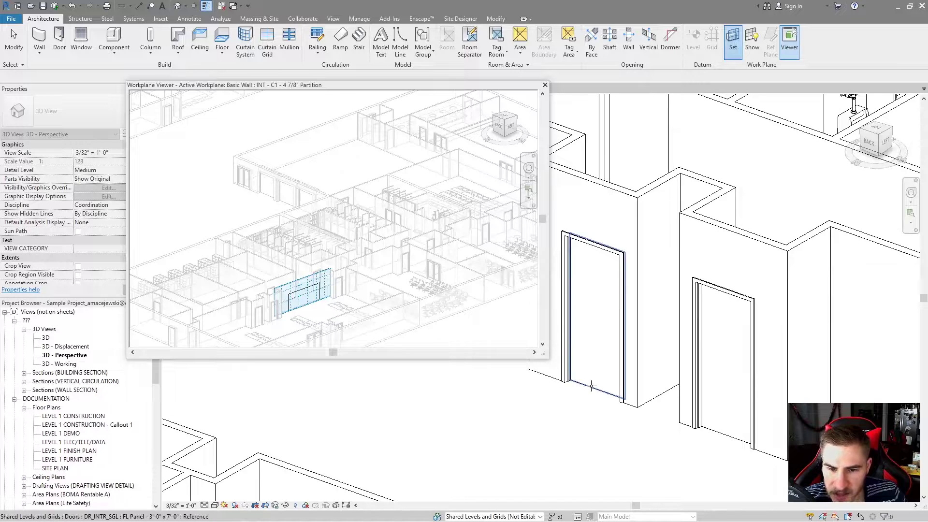
left_click(591, 374)
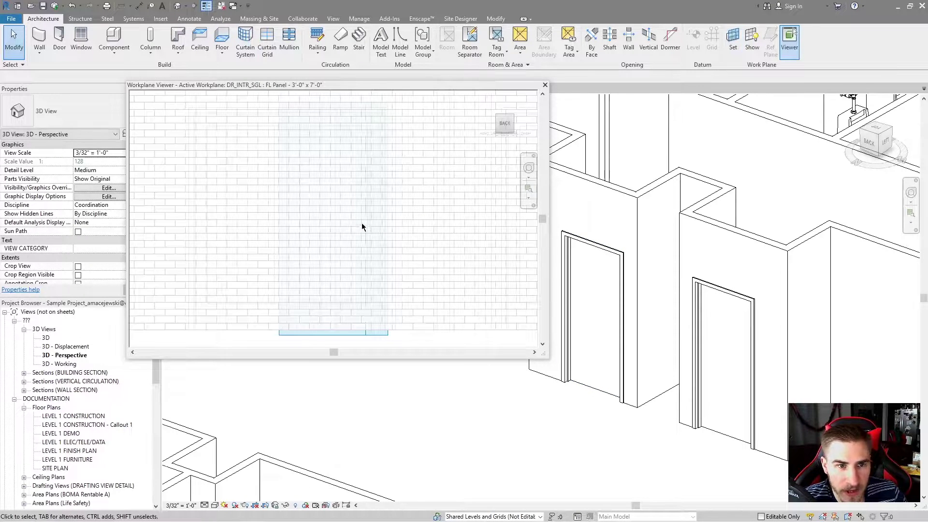
Examine the door panel's work plane from an angled view in the work plane viewer, and close the viewer.
scroll(397, 295, "down", 5)
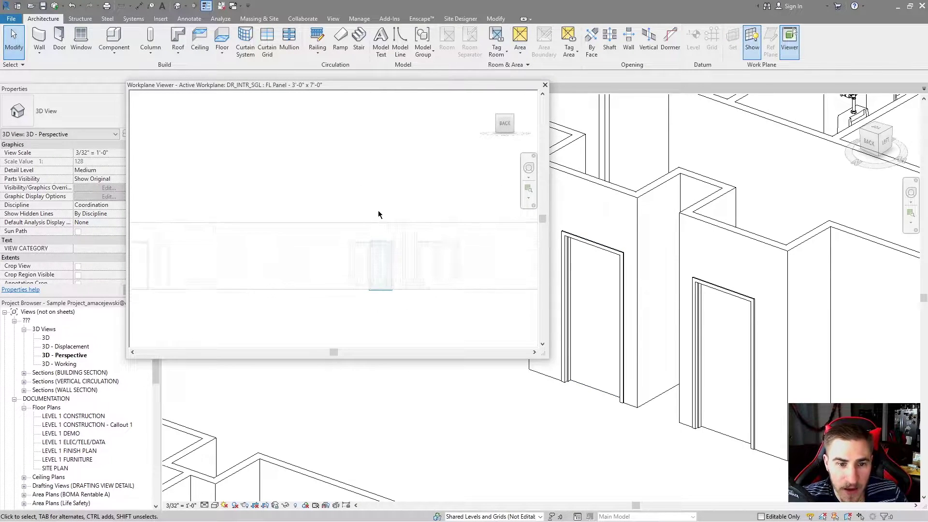
middle_click_drag(378, 210, 433, 253, "shift")
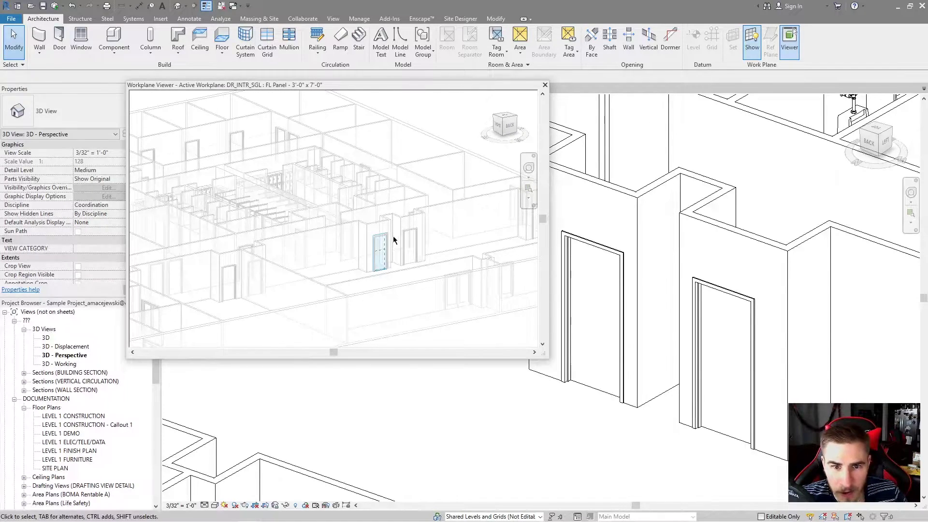
middle_click_drag(387, 204, 364, 206, "shift")
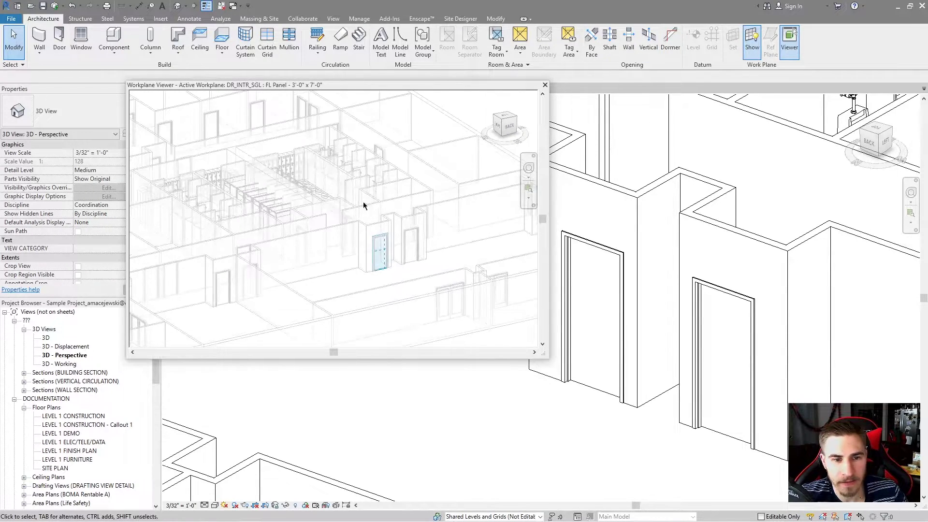
scroll(378, 255, "up", 3)
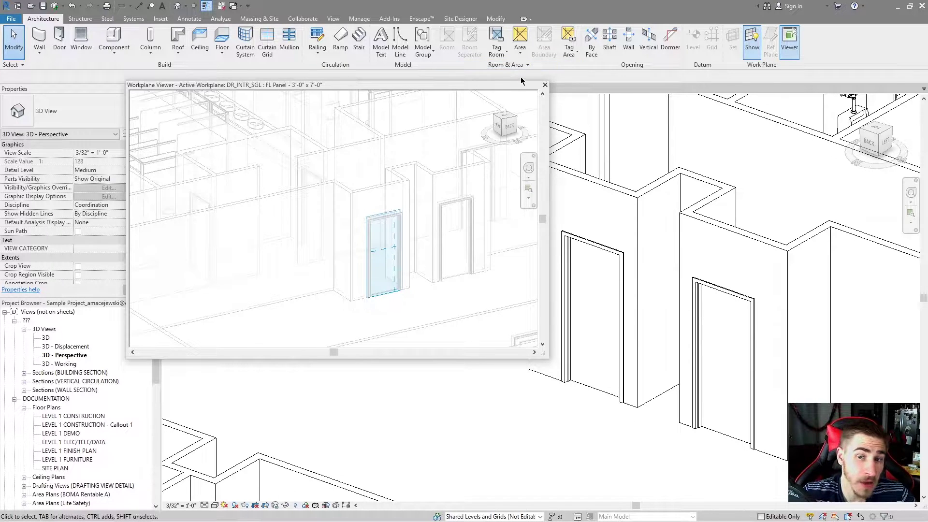
left_click(544, 86)
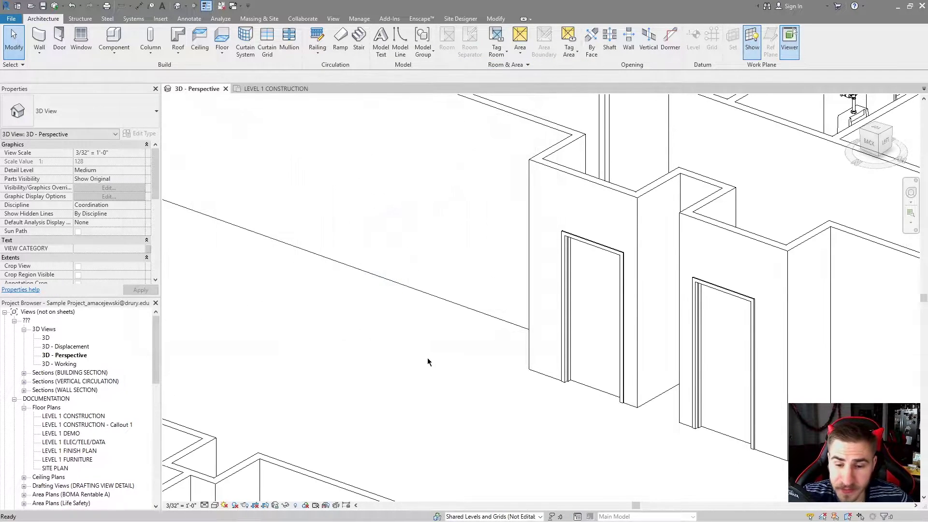
Set the work plane by name to Reference Plane : X with the whole model in view.
scroll(427, 358, "down", 5)
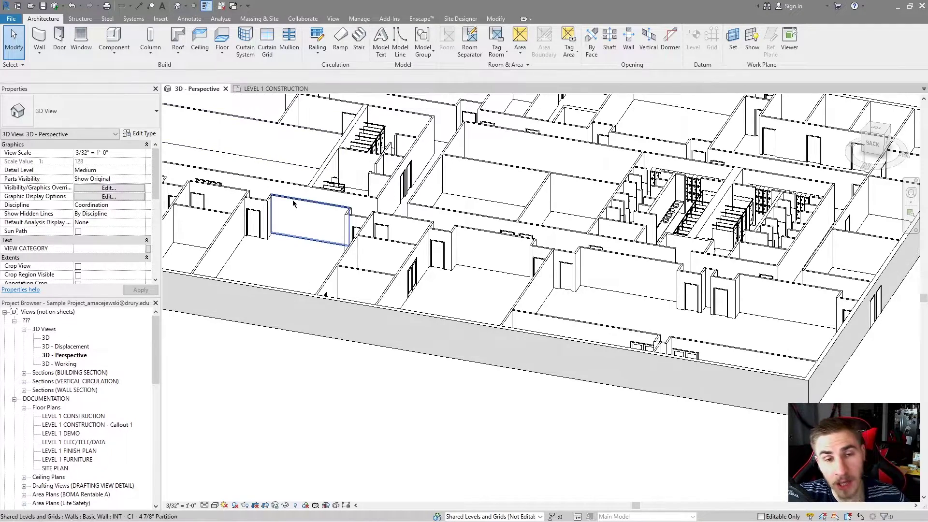
scroll(435, 249, "down", 5)
middle_click_drag(484, 246, 553, 332)
scroll(536, 271, "down", 3)
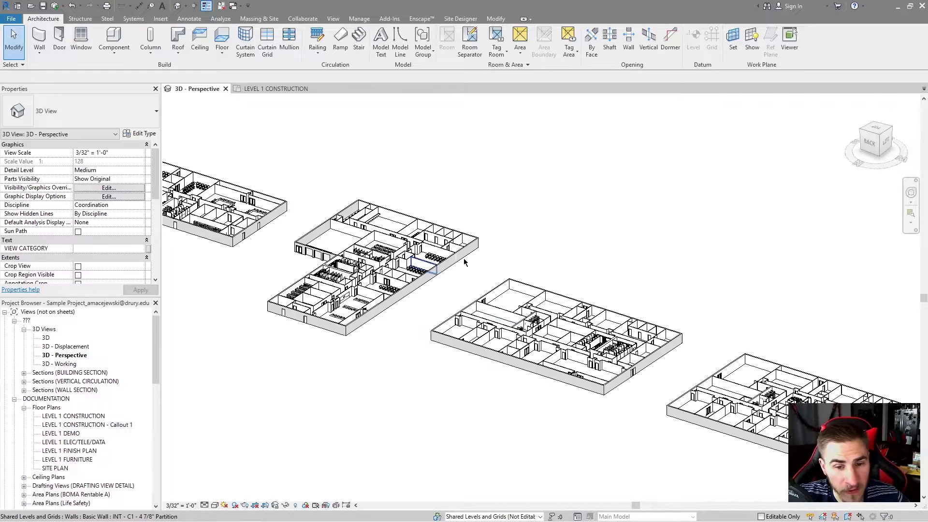
scroll(464, 263, "down", 4)
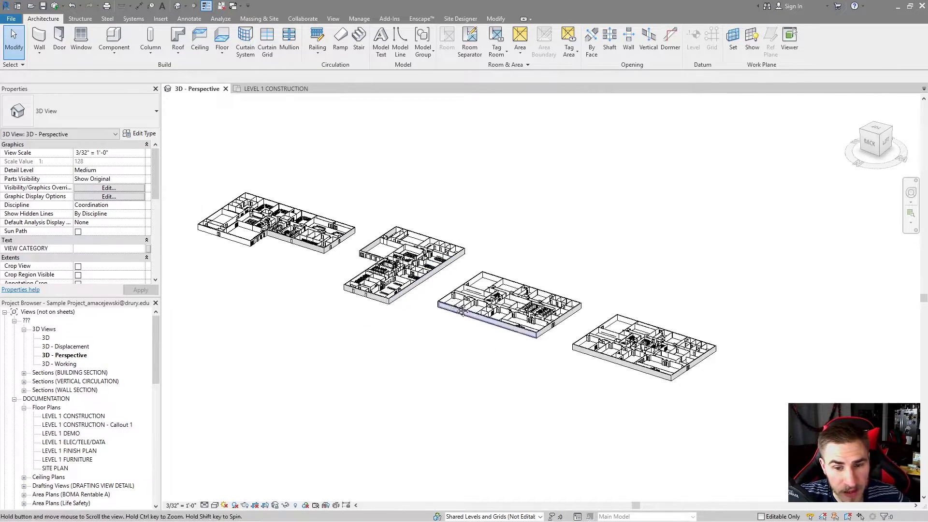
left_click(729, 36)
left_click(281, 238)
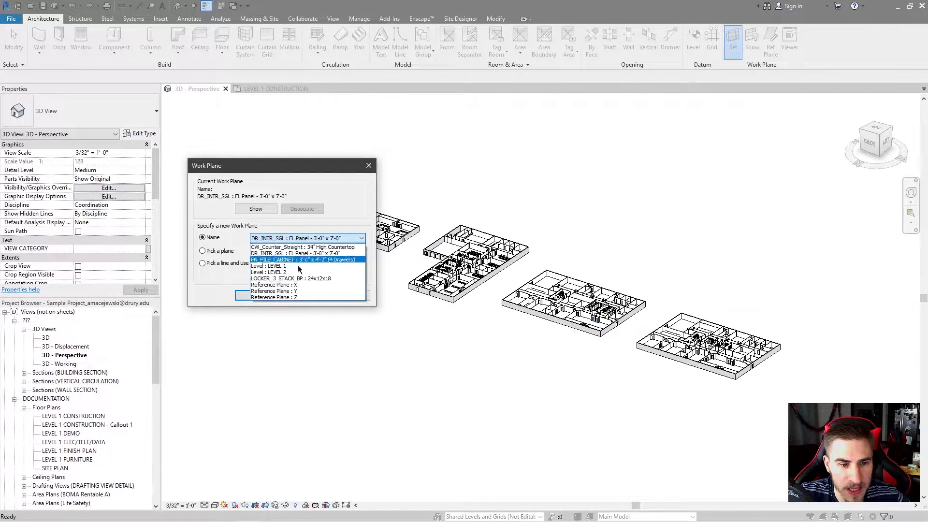
left_click(299, 285)
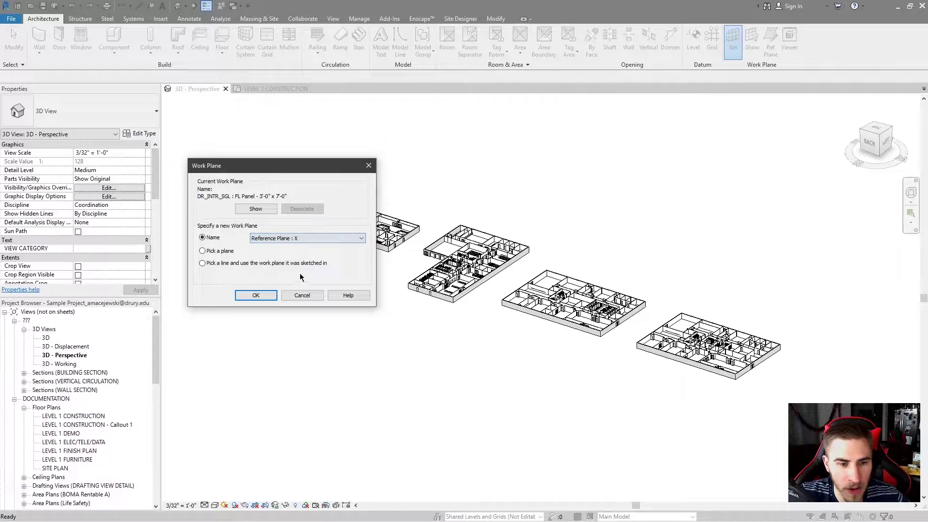
left_click(255, 295)
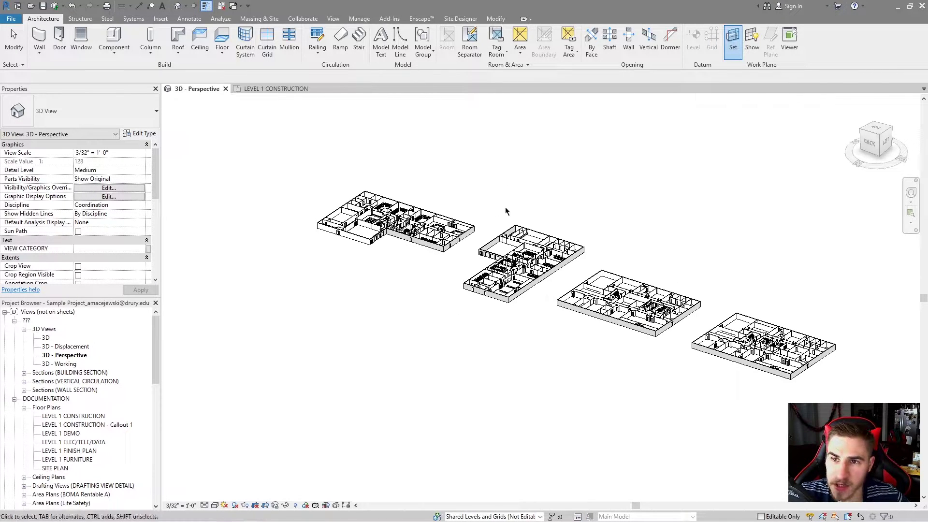
Show the active work plane in the 3D view and inspect it up close from the front.
middle_click_drag(576, 168, 524, 183)
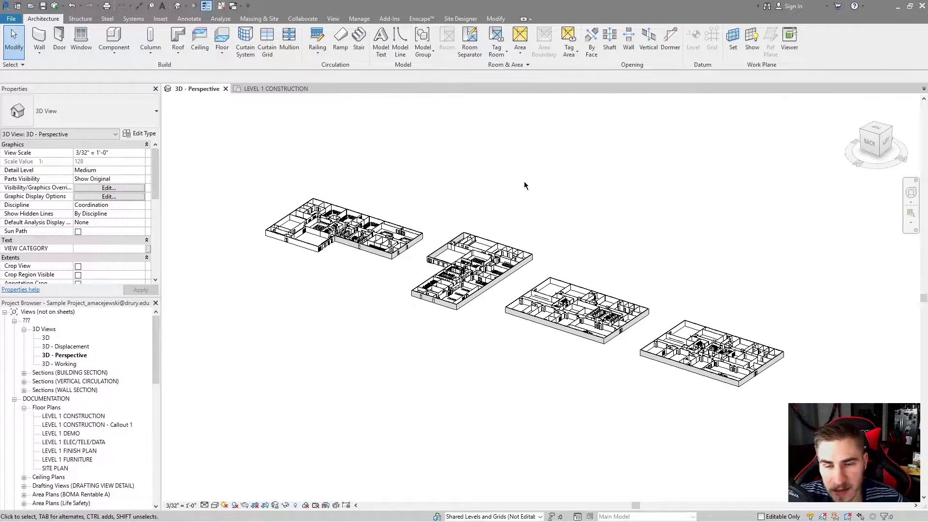
left_click(753, 39)
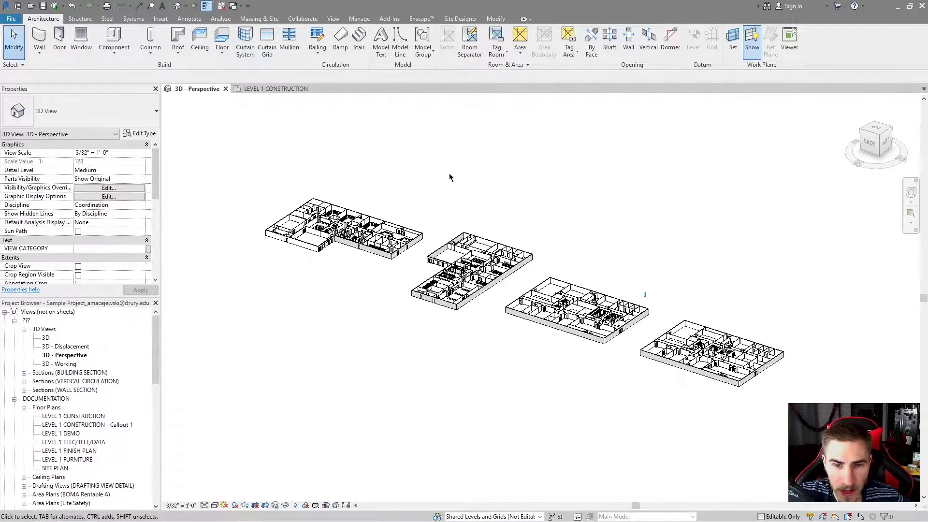
middle_click_drag(644, 286, 604, 323, "shift")
scroll(451, 225, "up", 6)
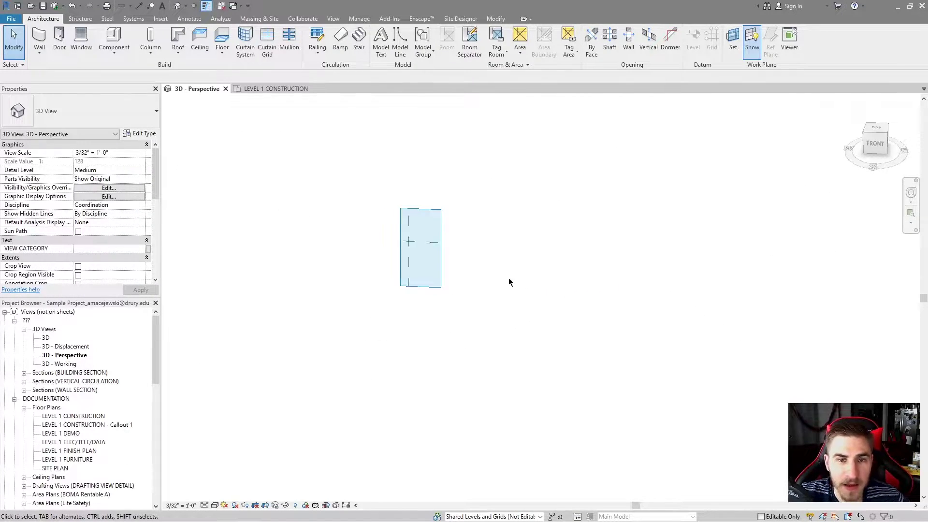
Sketch a zigzag chain of three model lines on Reference Plane : X, extending well beyond the shown plane in front of the buildings.
key("l")
key("i")
scroll(486, 328, "down", 3)
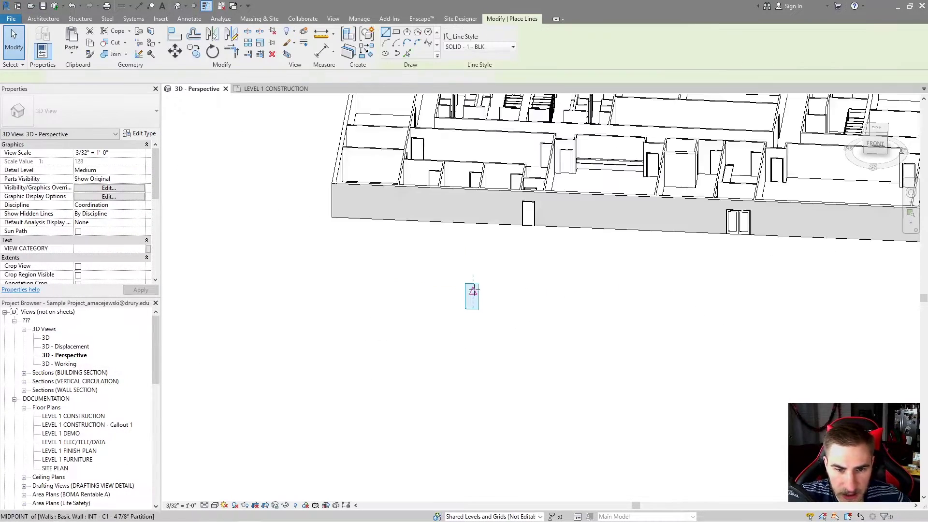
scroll(467, 299, "up", 3)
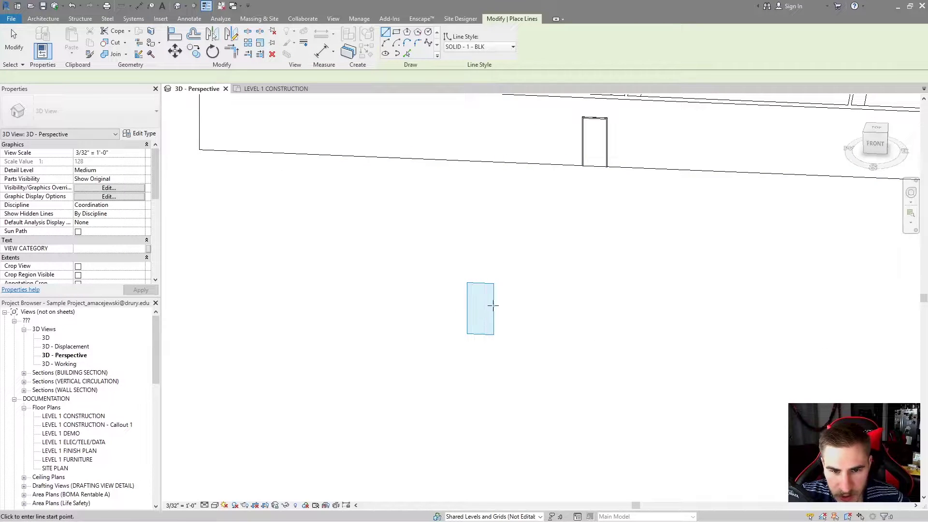
scroll(515, 321, "down", 3)
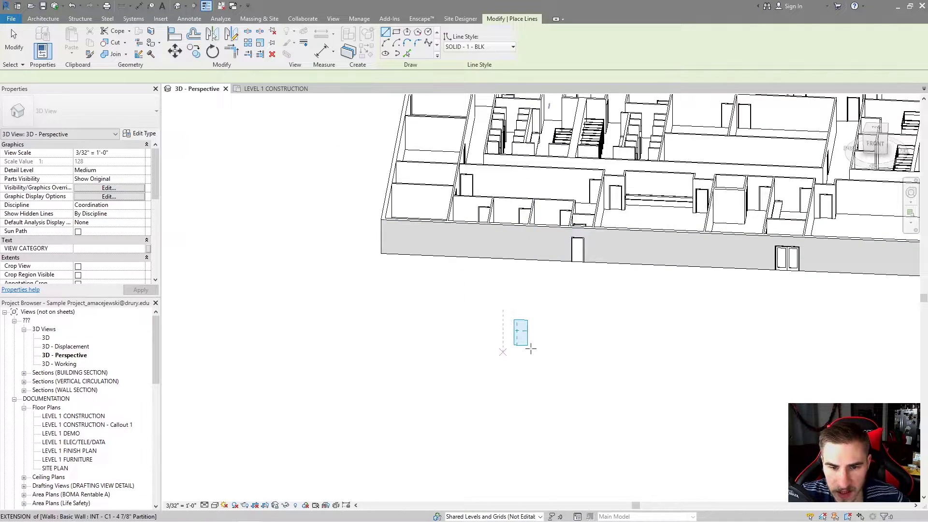
scroll(522, 329, "down", 3)
middle_click_drag(481, 328, 522, 326, "shift")
scroll(597, 423, "down", 5)
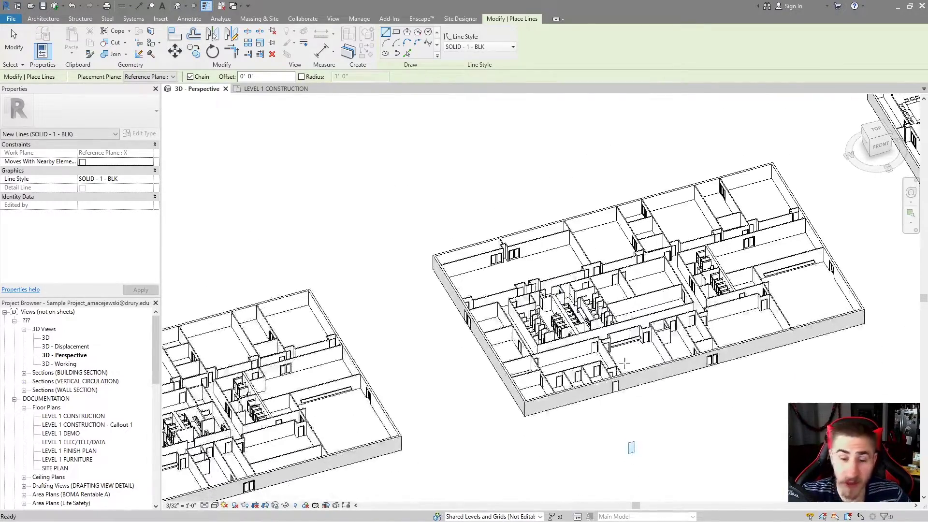
middle_click_drag(581, 435, 459, 411)
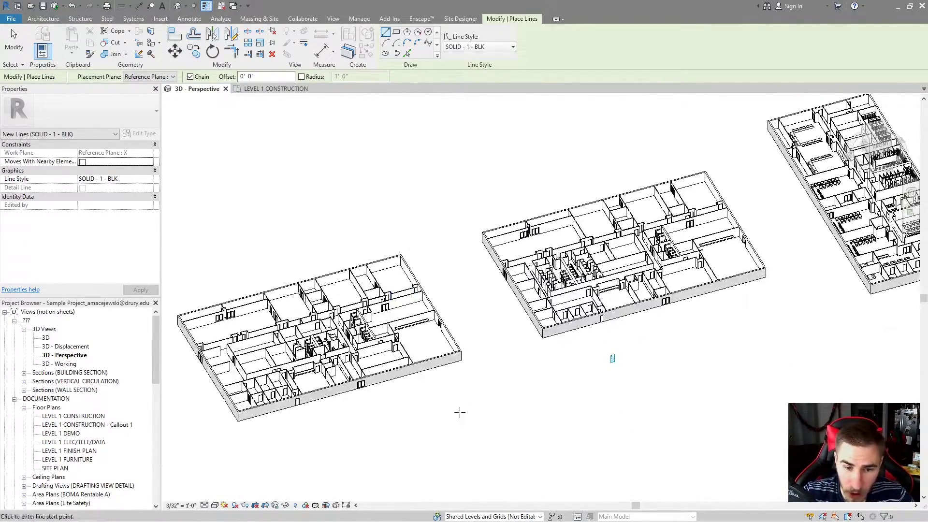
left_click(473, 410)
left_click(633, 343)
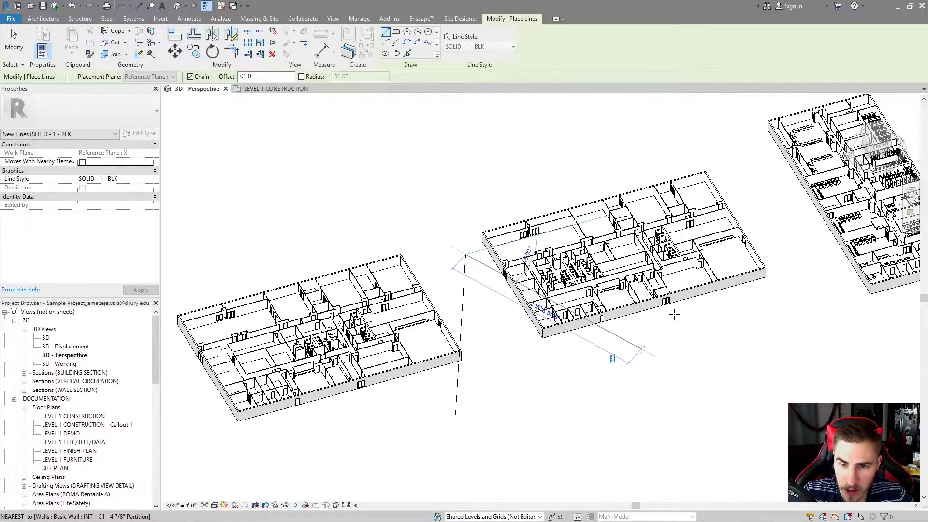
left_click(676, 315)
left_click(771, 226)
key("Escape")
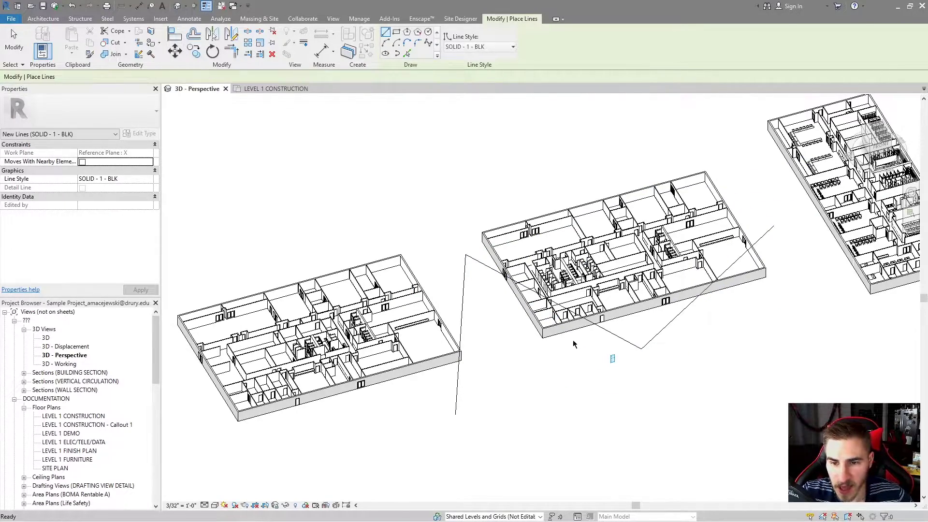
middle_click_drag(574, 344, 531, 383, "shift")
key("Escape")
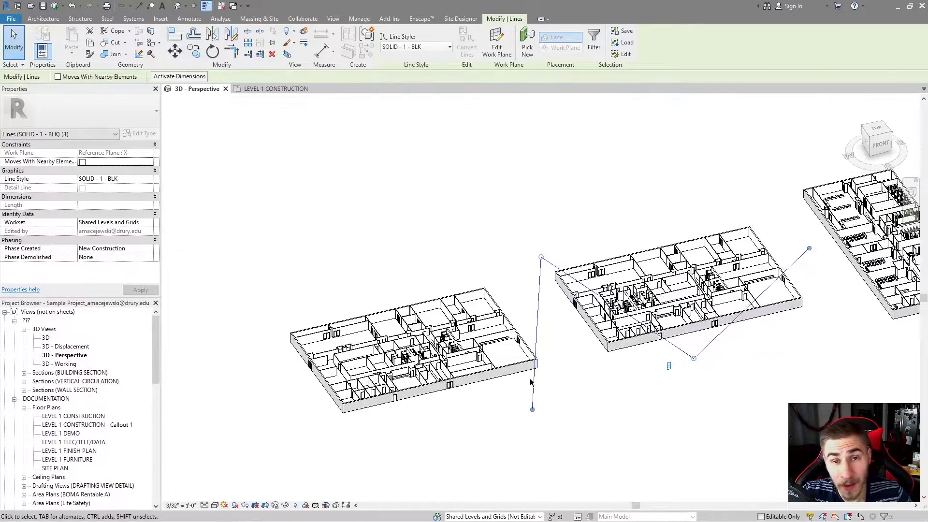
key("Escape")
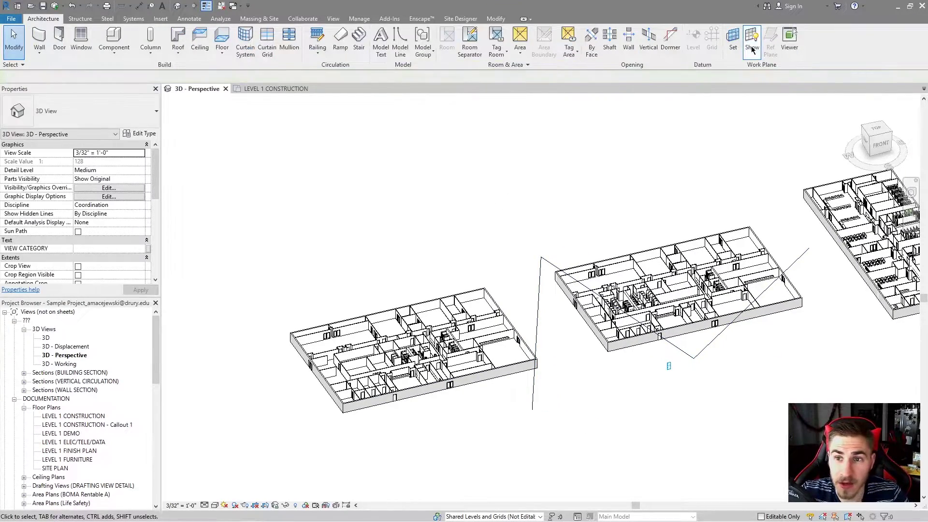
Set the work plane by name to Reference Plane : Y.
left_click(734, 41)
left_click(347, 237)
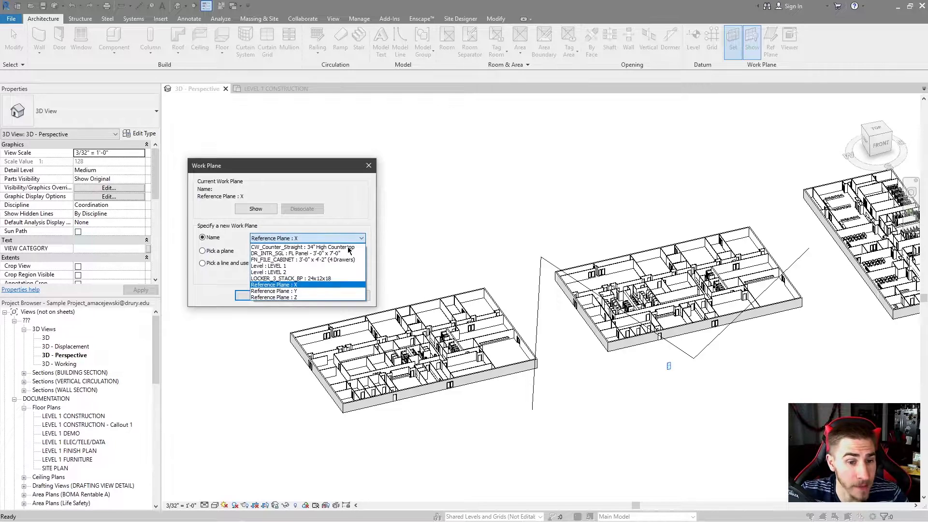
left_click(311, 291)
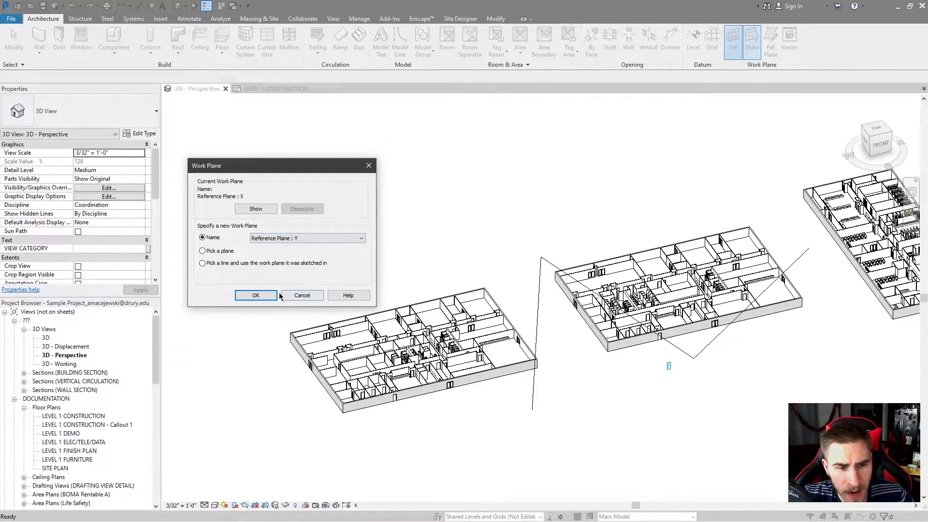
left_click(256, 296)
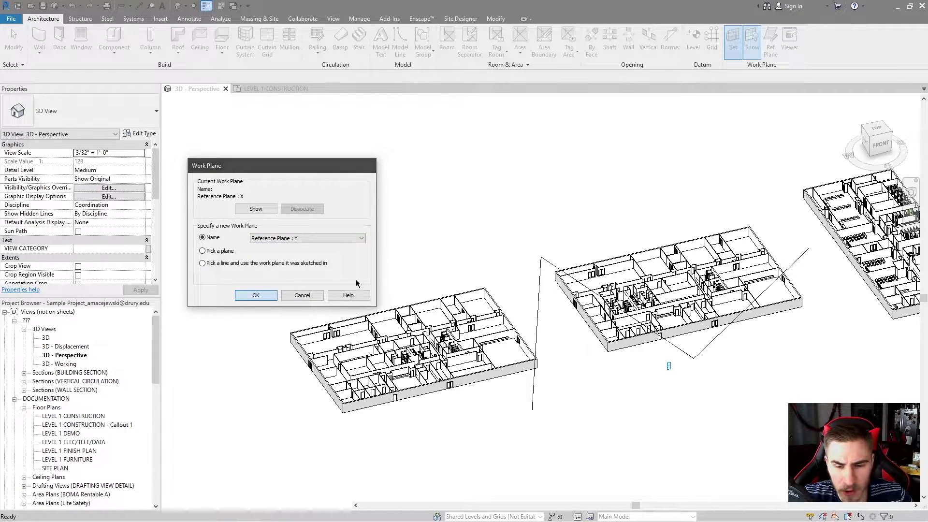
Resize the displayed Reference Plane : Y work plane grid on all sides until it spans the middle buildings.
middle_click_drag(743, 408, 762, 394, "shift")
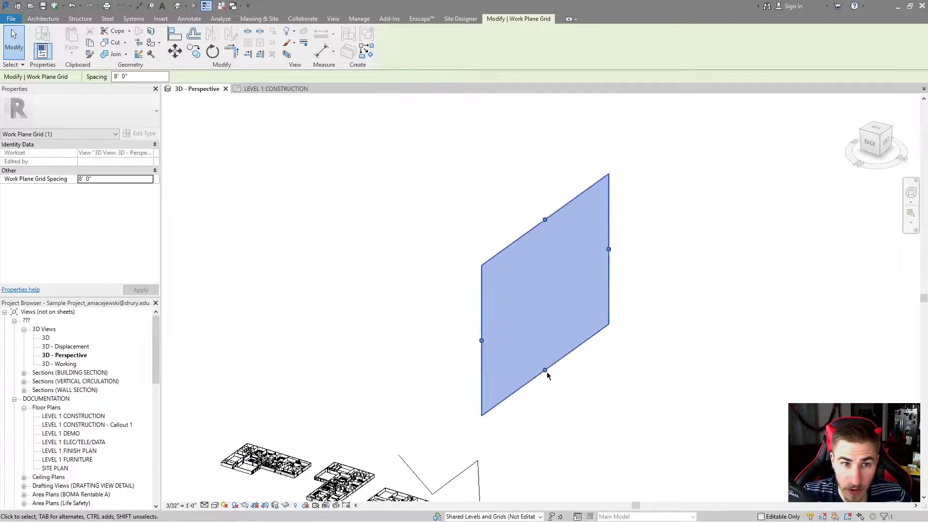
middle_click_drag(545, 372, 466, 379, "shift")
left_click_drag(440, 319, 275, 357)
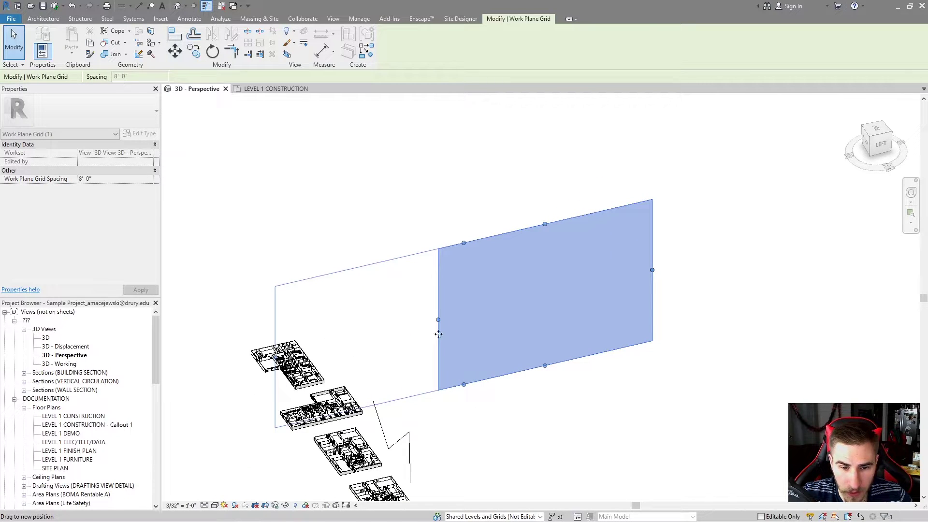
left_click_drag(652, 270, 518, 301)
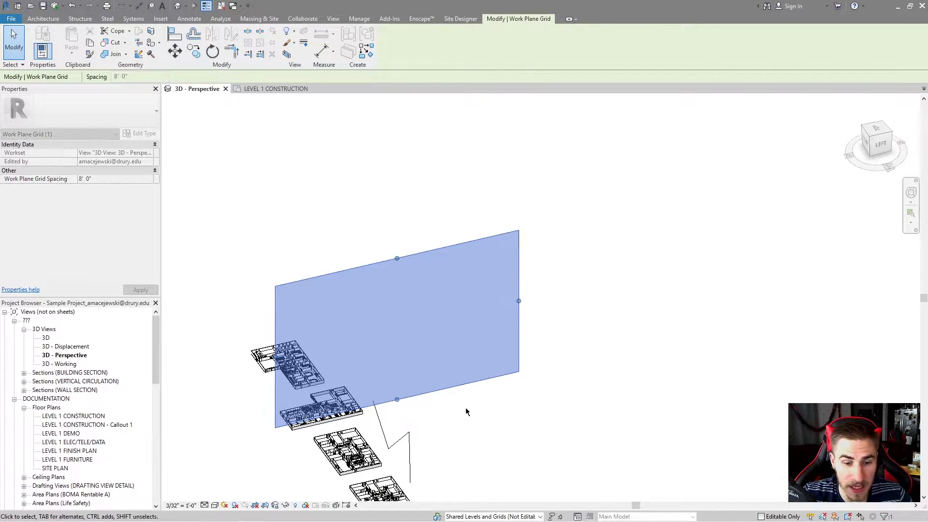
left_click_drag(397, 400, 397, 469)
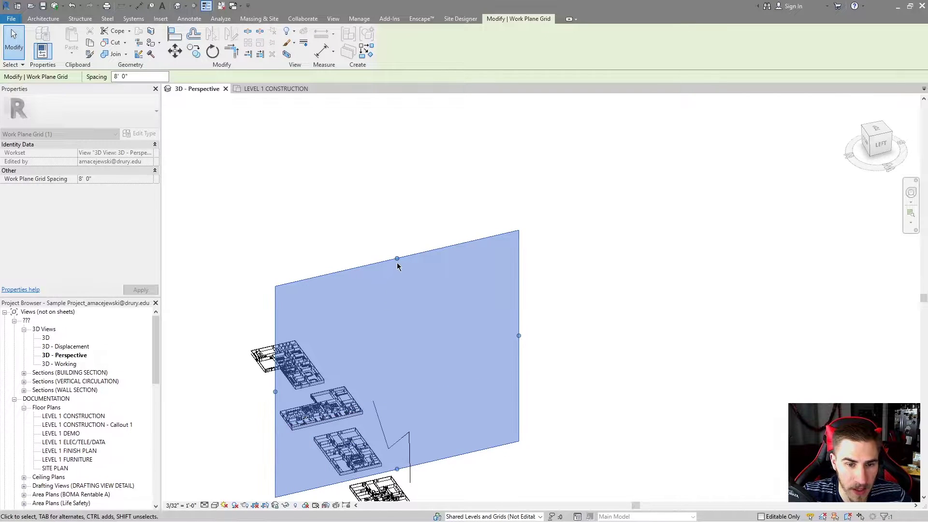
left_click_drag(398, 264, 421, 356)
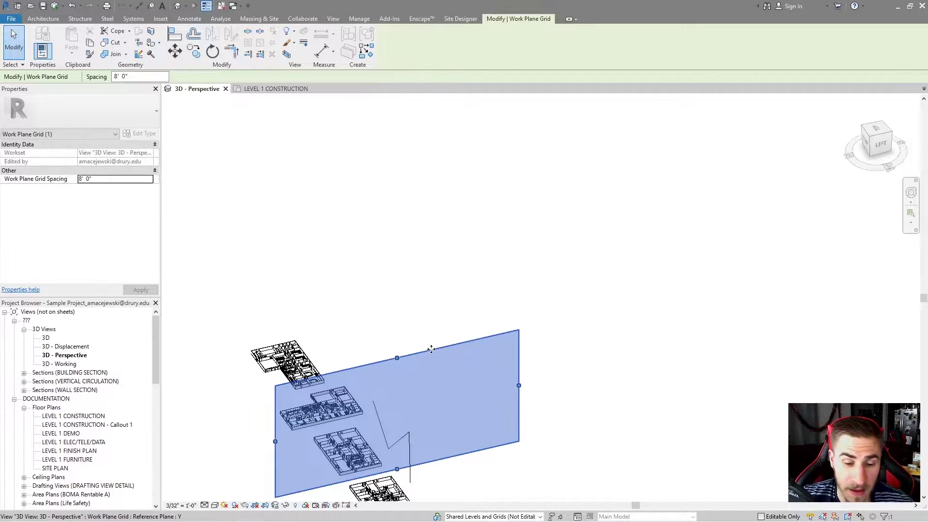
middle_click_drag(454, 385, 394, 400, "shift")
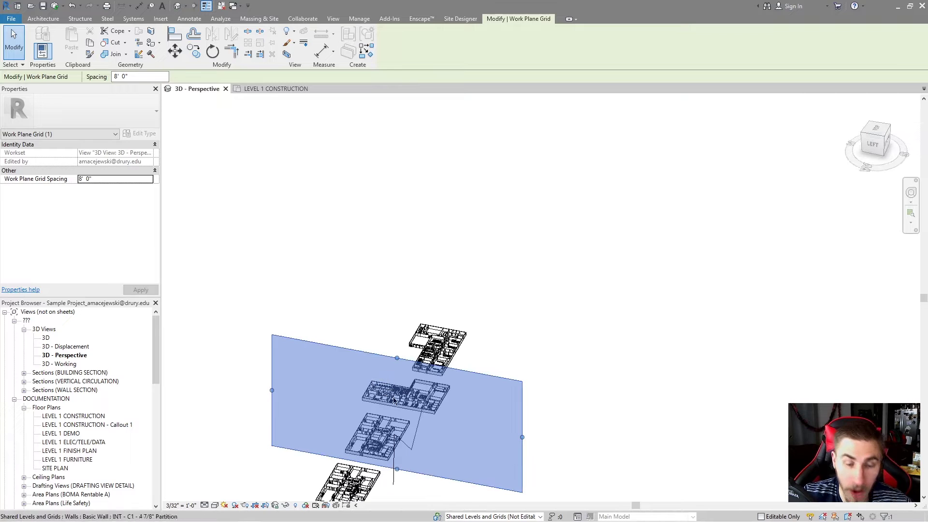
middle_click_drag(356, 367, 188, 474, "shift")
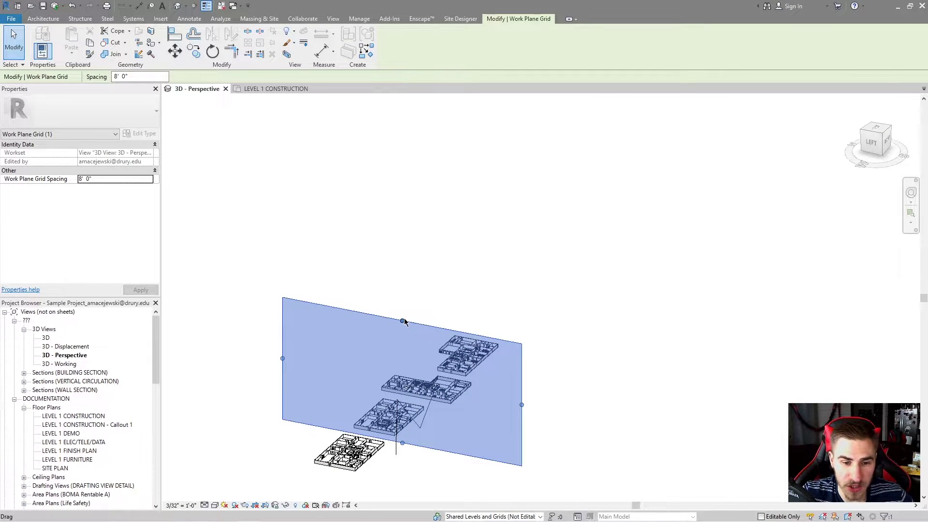
left_click_drag(404, 322, 408, 336)
left_click_drag(284, 367, 293, 367)
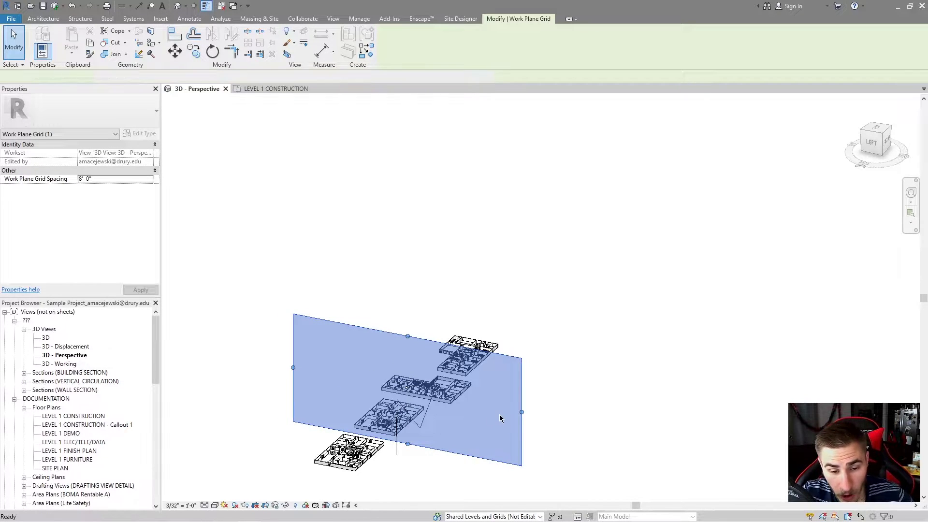
Sketch a zigzag chain of four model lines on Reference Plane : Y, running along the displayed plane.
key("l")
key("i")
left_click(521, 465)
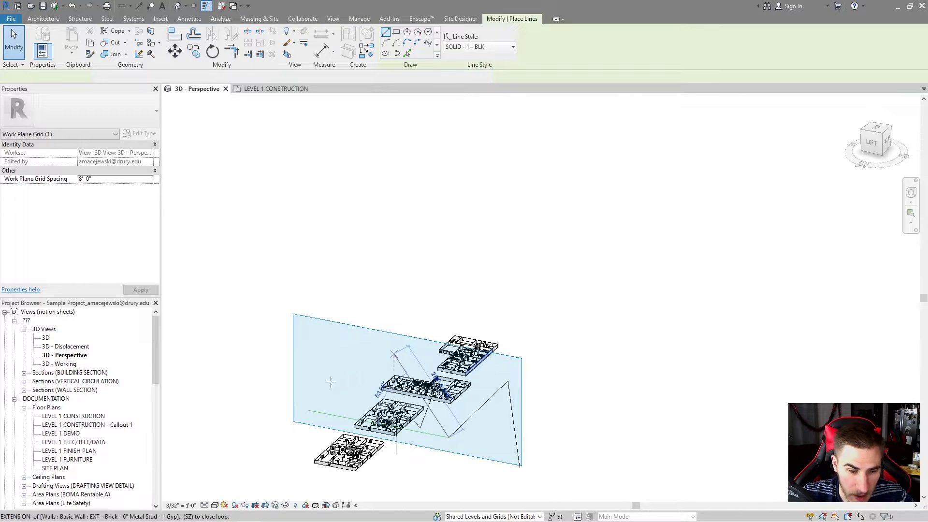
middle_click_drag(249, 321, 379, 328, "shift")
key("Escape")
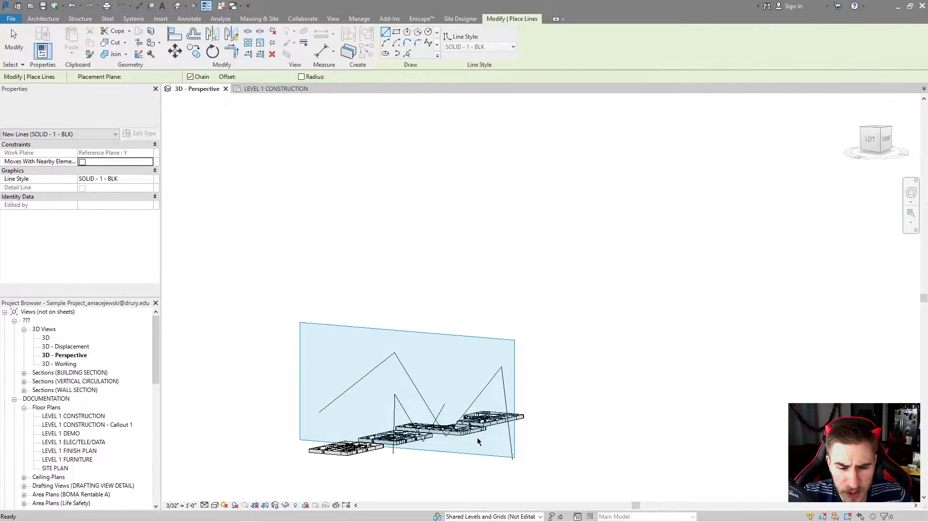
middle_click_drag(481, 440, 421, 355, "shift")
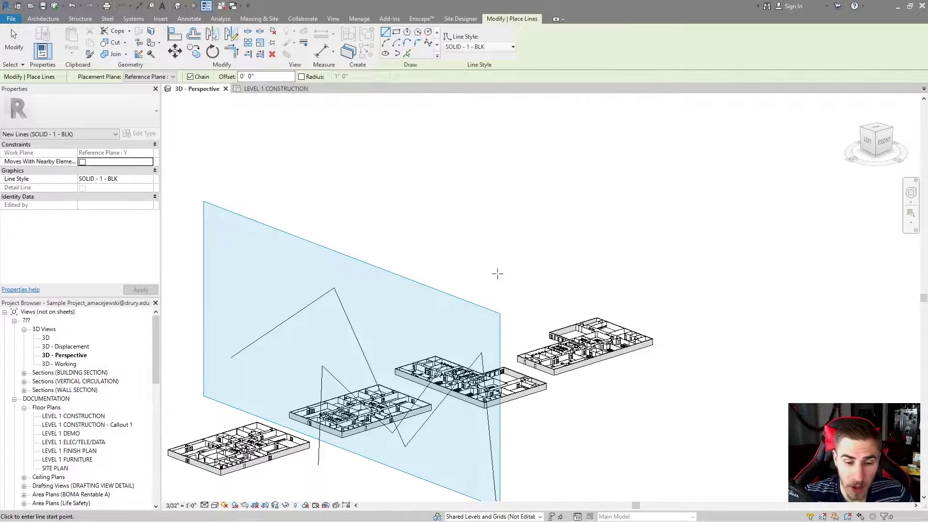
middle_click_drag(497, 274, 457, 351, "shift")
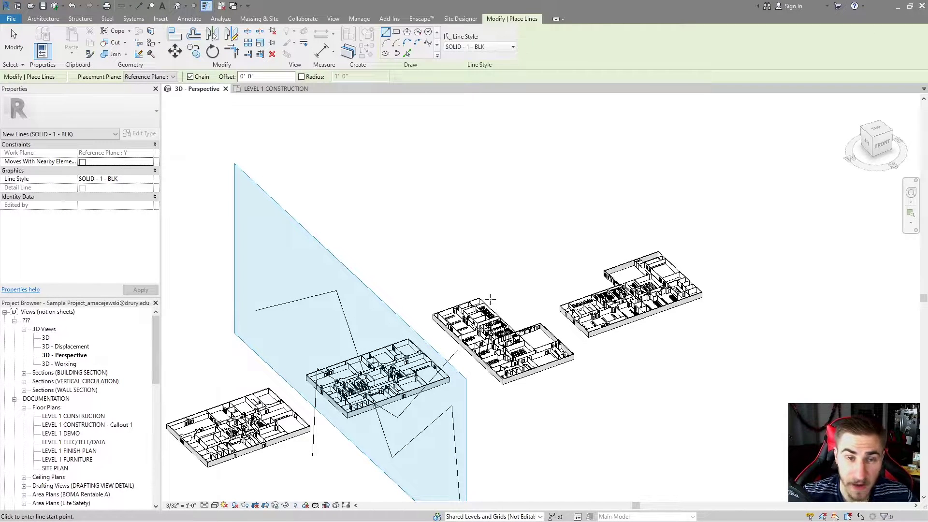
middle_click_drag(451, 278, 445, 269, "shift")
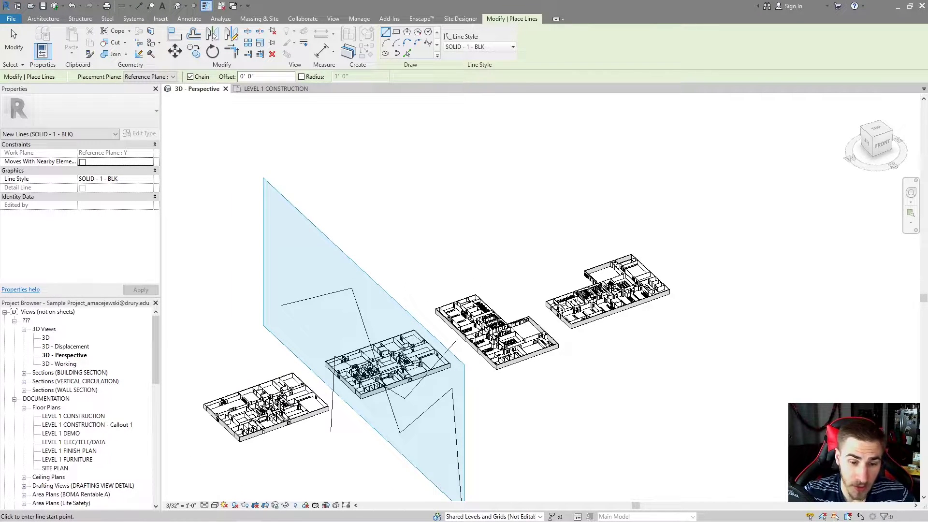
middle_click_drag(370, 350, 384, 321, "shift")
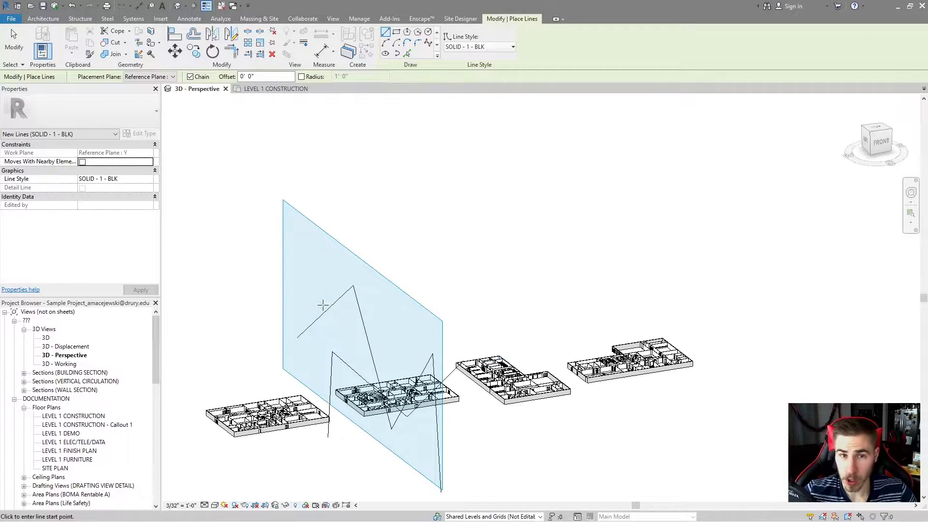
key("Escape")
key("Escape")
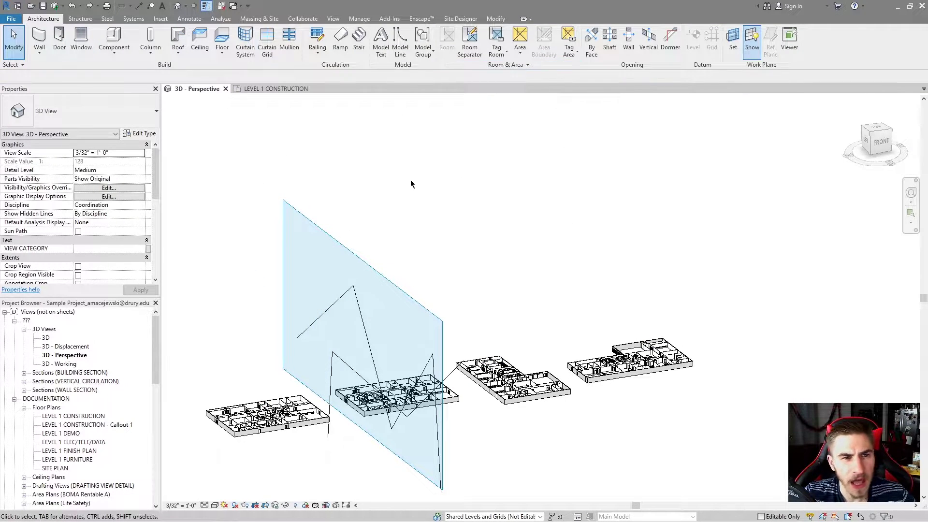
Select reference plane X in the LEVEL 1 CONSTRUCTION plan and compare its extents with the 3D - Perspective view.
left_click(290, 88)
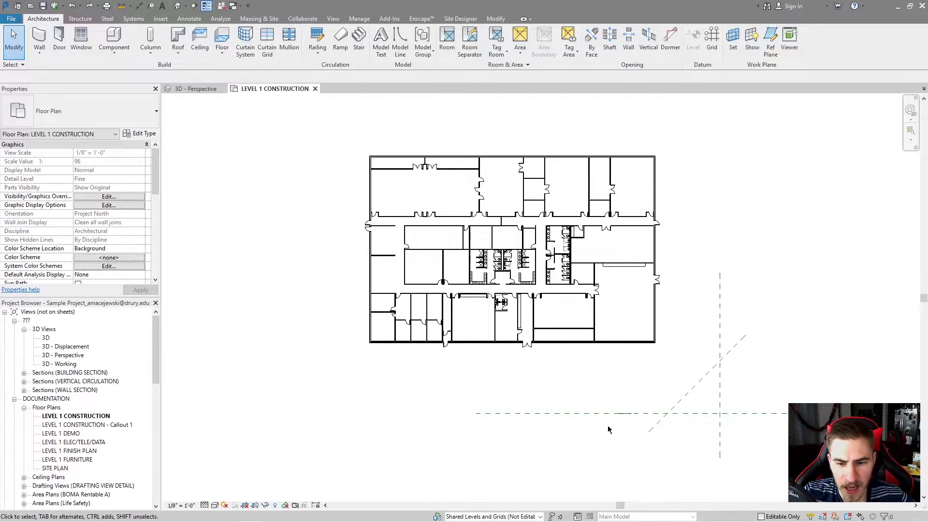
left_click(589, 419)
scroll(497, 425, "up", 5)
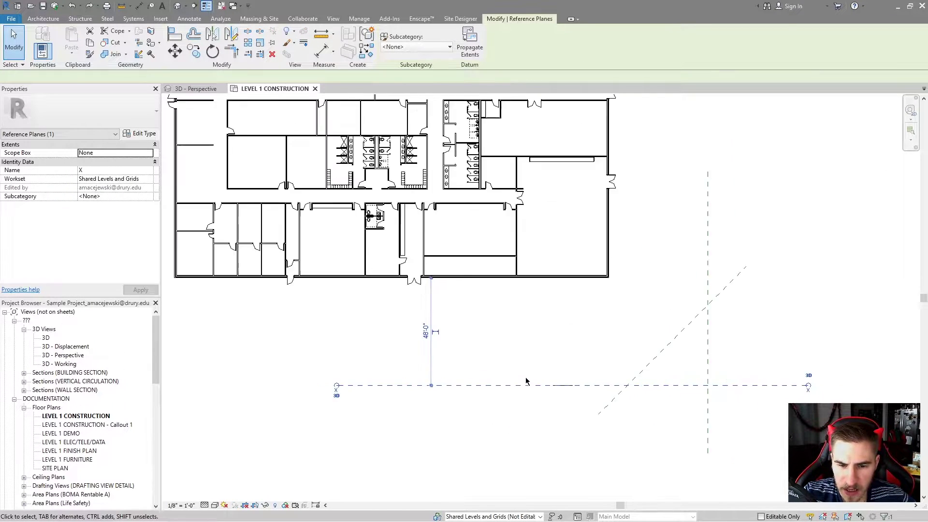
middle_click_drag(540, 385, 457, 364)
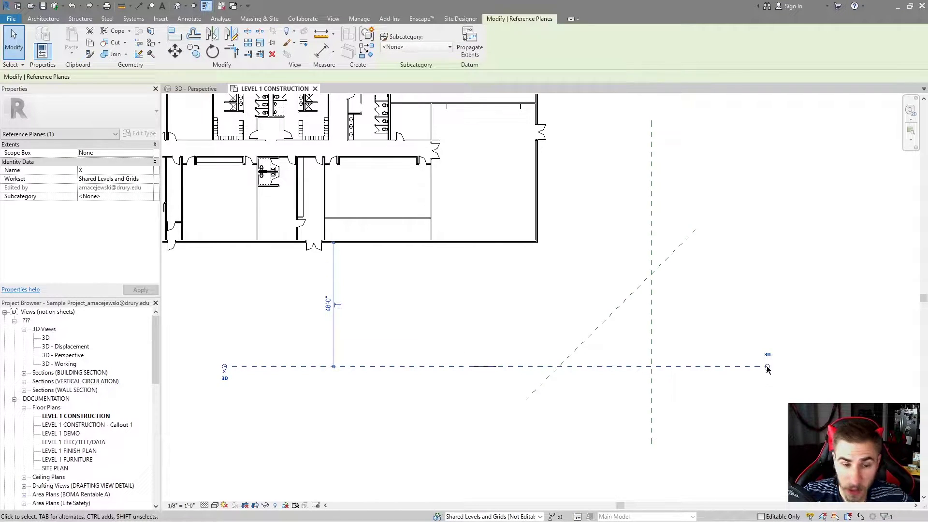
key("ctrl+Tab")
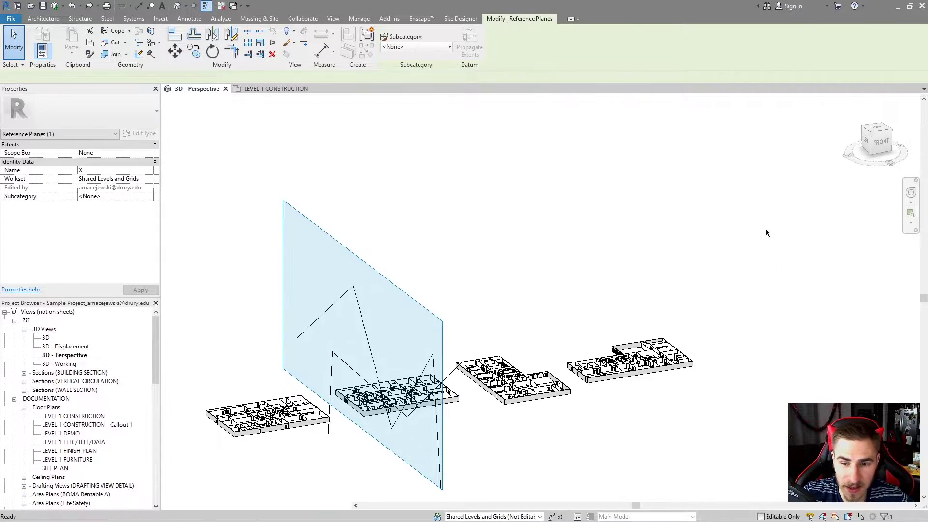
key("ctrl+Tab")
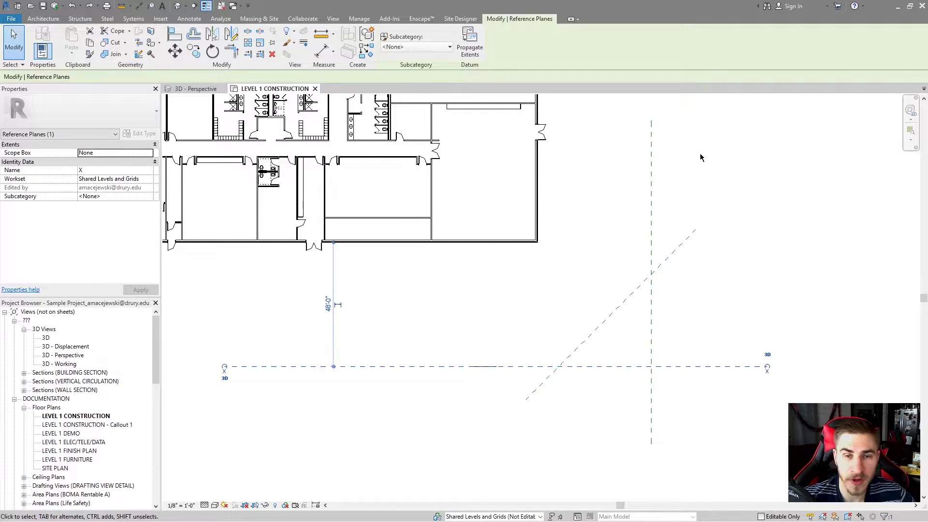
Switch the east end of reference plane X to 2D extents and shorten it to below the building's south side.
left_click(662, 263)
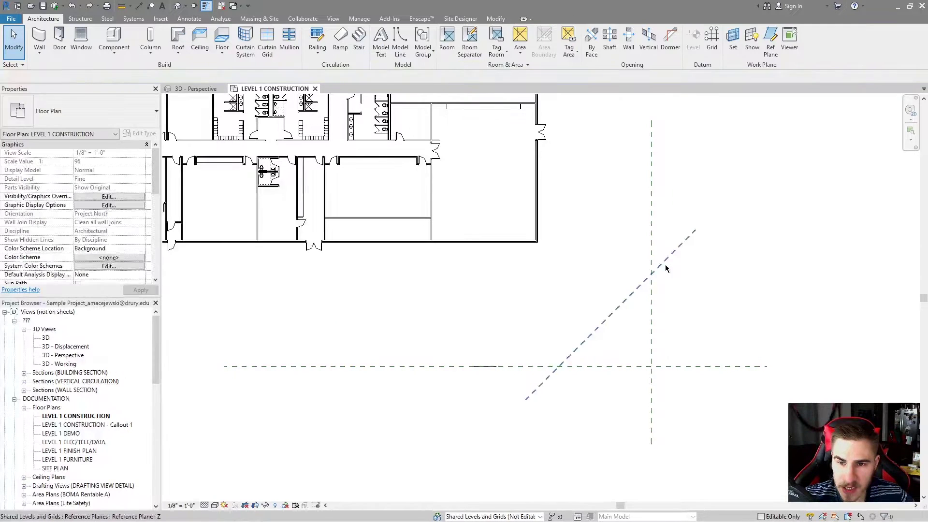
left_click(708, 366)
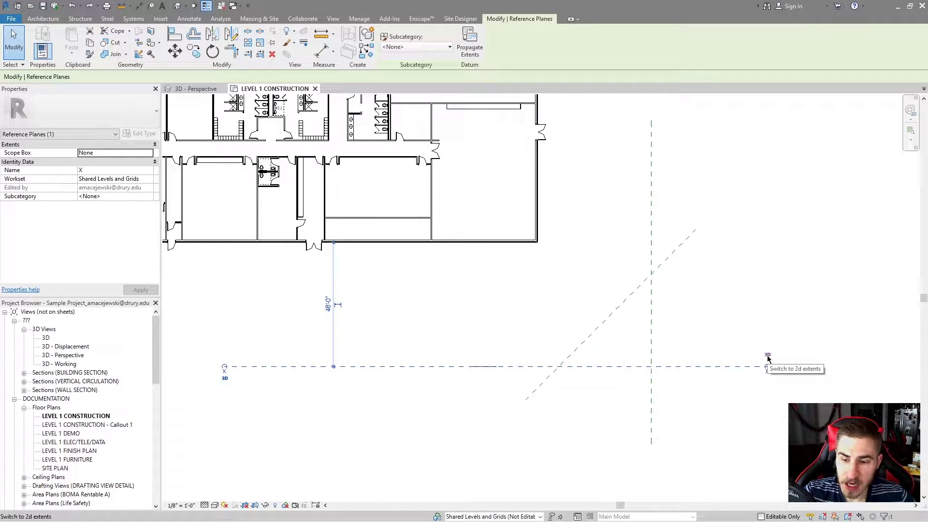
left_click(769, 355)
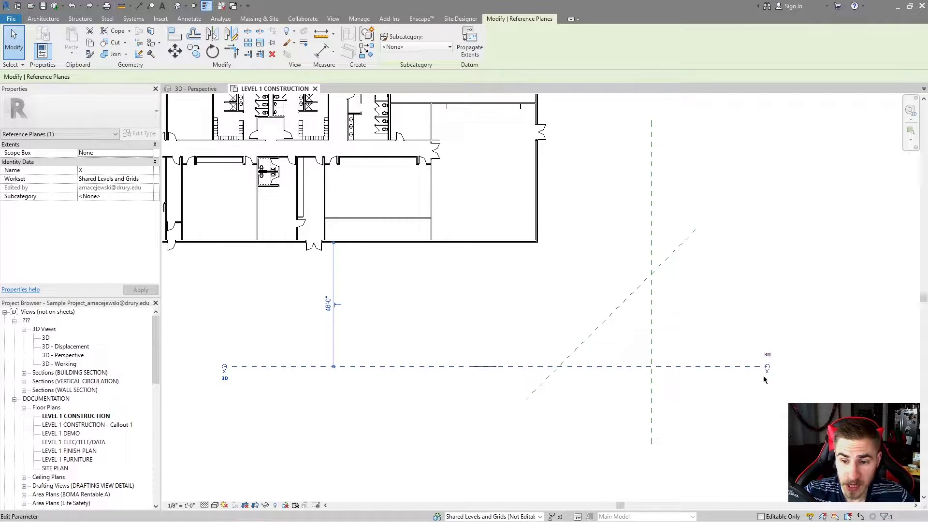
left_click_drag(767, 367, 358, 348)
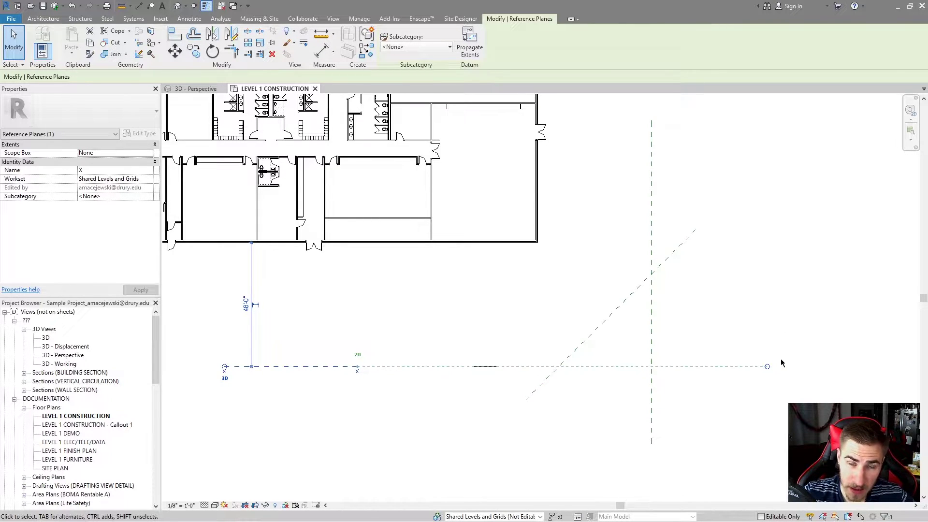
left_click(760, 368)
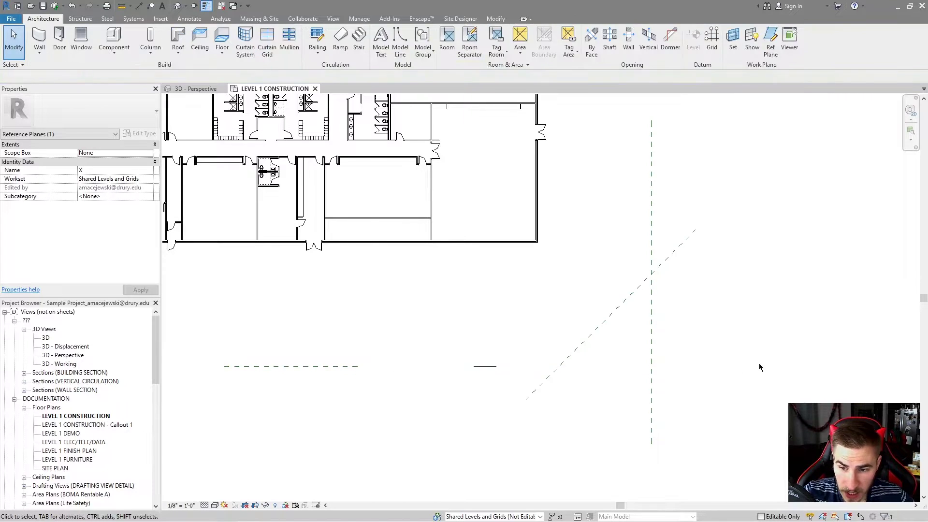
Pull the 3D extent at reference plane X's east end slightly inward and lengthen its 2D extent a little.
left_click(322, 367)
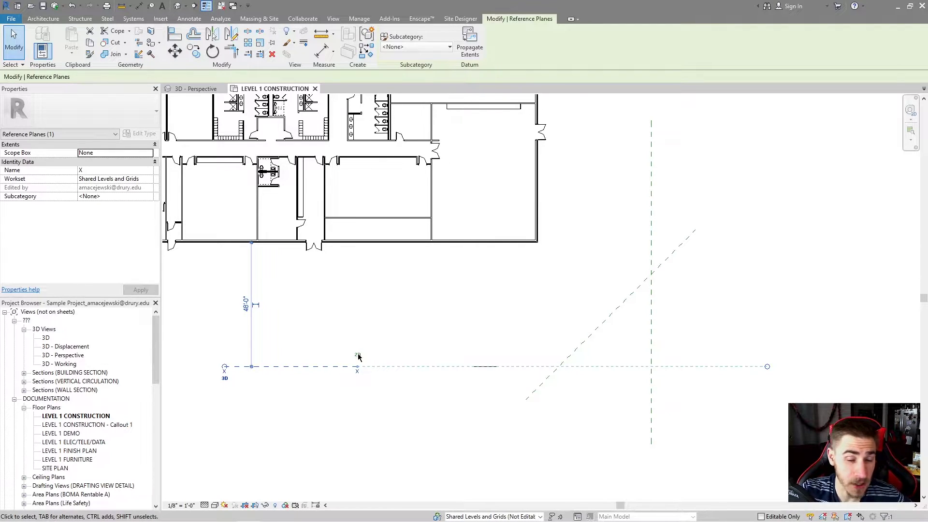
left_click_drag(767, 366, 722, 332)
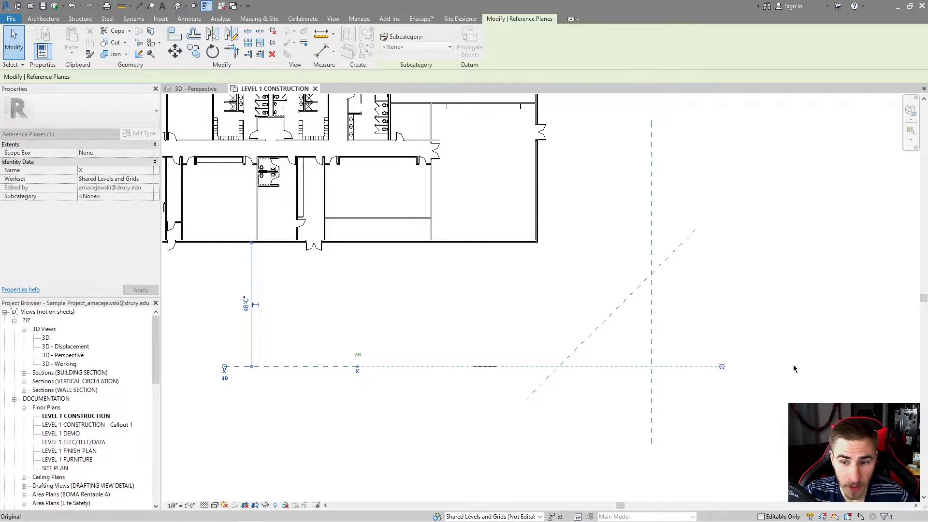
left_click_drag(388, 358, 434, 367)
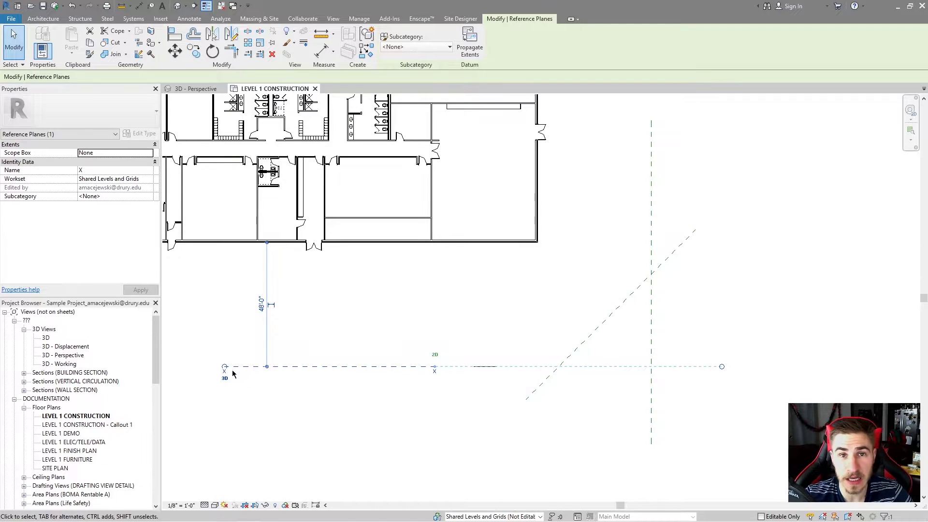
left_click(638, 308)
scroll(569, 267, "down", 2)
middle_click_drag(569, 267, 606, 350)
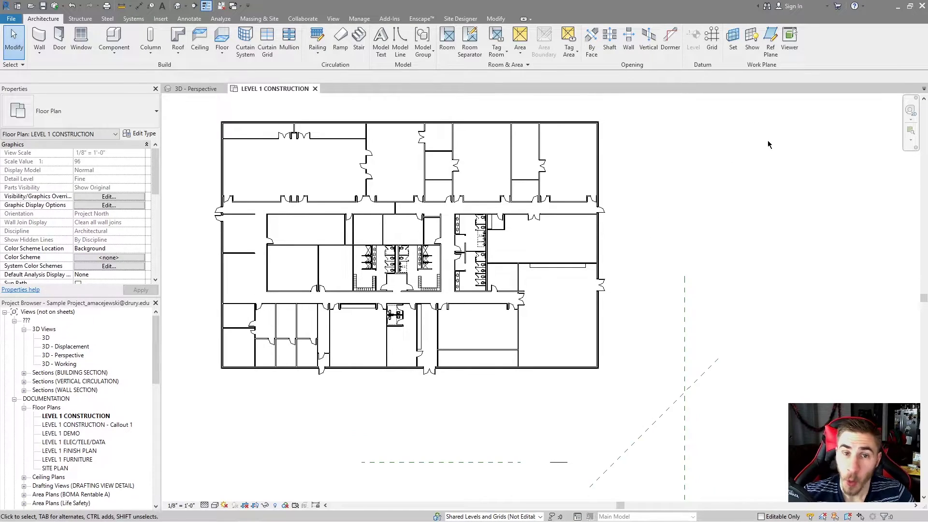